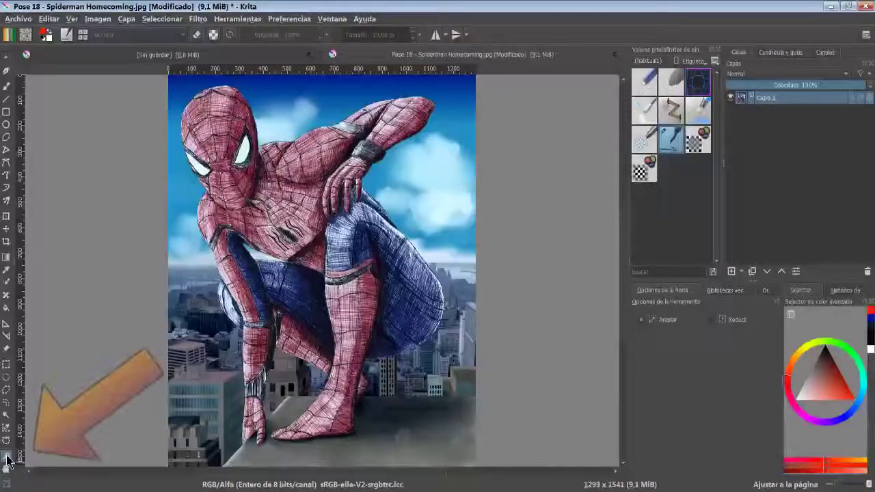
- Zoom the Spider-Man drawing in to 148%, back out to 74%, then pan it up-left
click(7, 456)
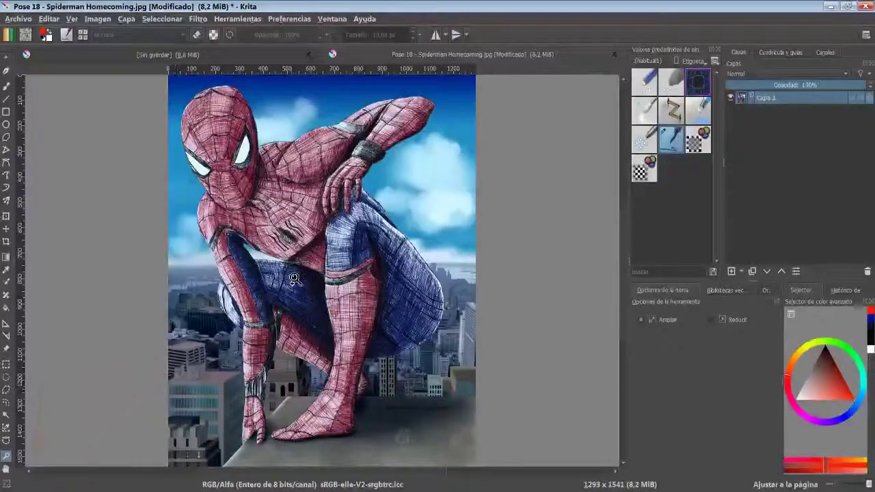
drag(294, 279, 329, 268)
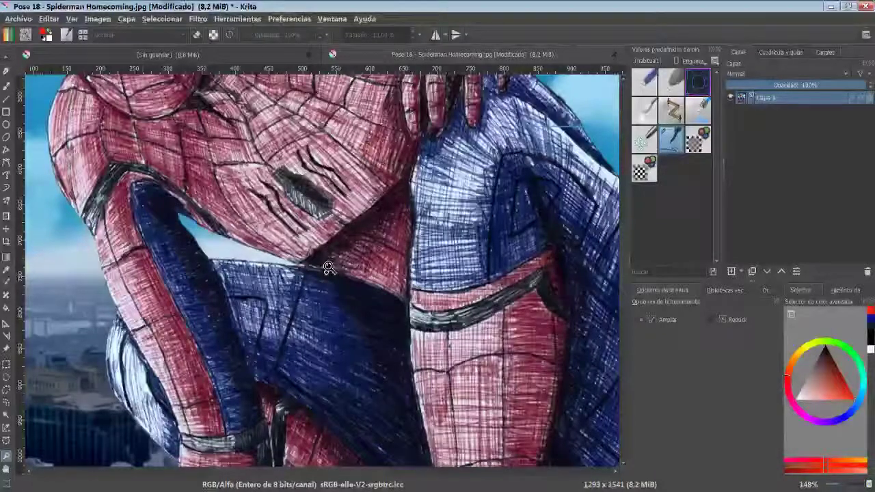
click(711, 320)
click(310, 279)
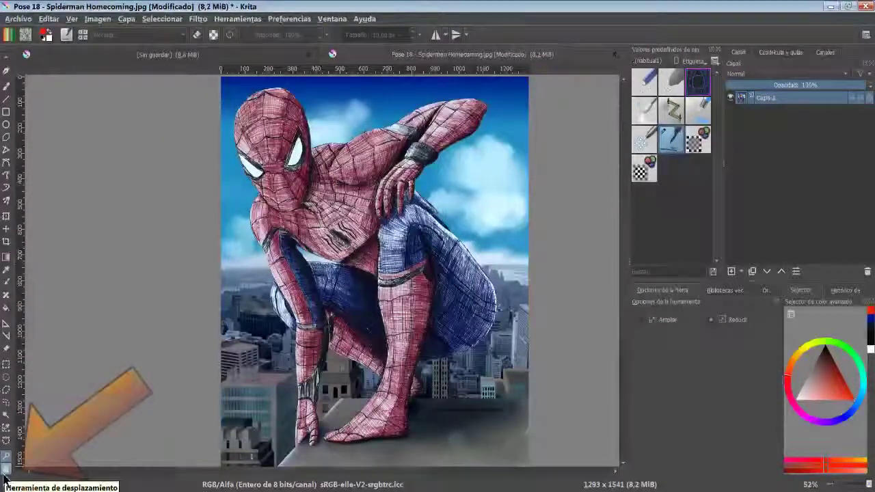
click(6, 471)
mouse_move(389, 330)
mouse_down()
mouse_move(269, 387)
mouse_move(357, 206)
mouse_move(444, 357)
mouse_move(383, 267)
mouse_move(424, 349)
mouse_move(479, 363)
mouse_move(404, 435)
mouse_move(416, 308)
mouse_move(382, 344)
mouse_move(330, 298)
mouse_move(343, 324)
mouse_up()
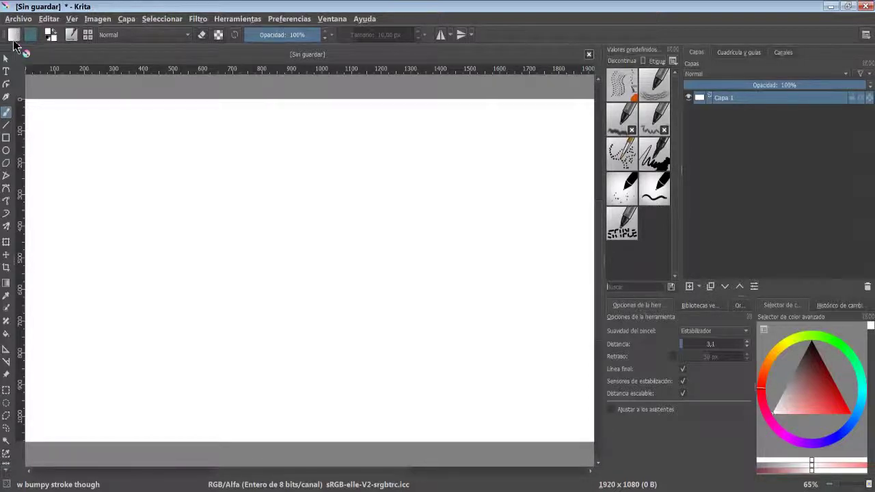
- Browse the gradient and pattern presets, then reset colours to black foreground over white
click(13, 35)
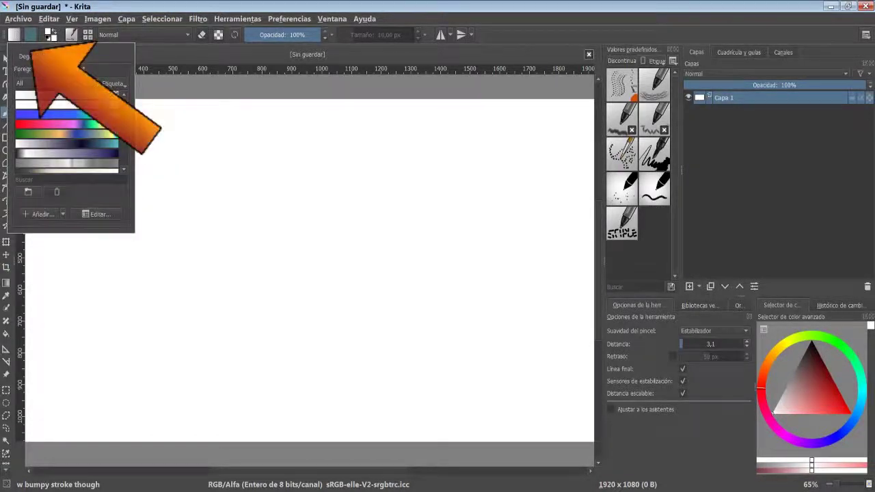
click(194, 141)
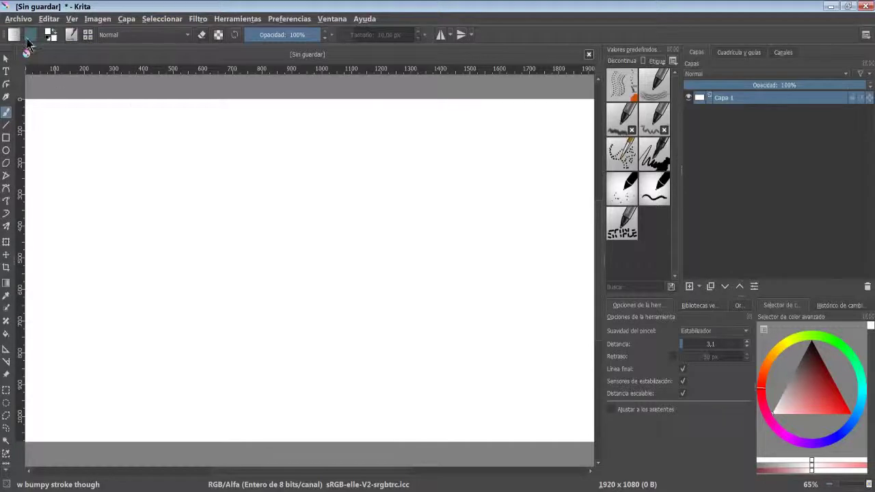
click(29, 37)
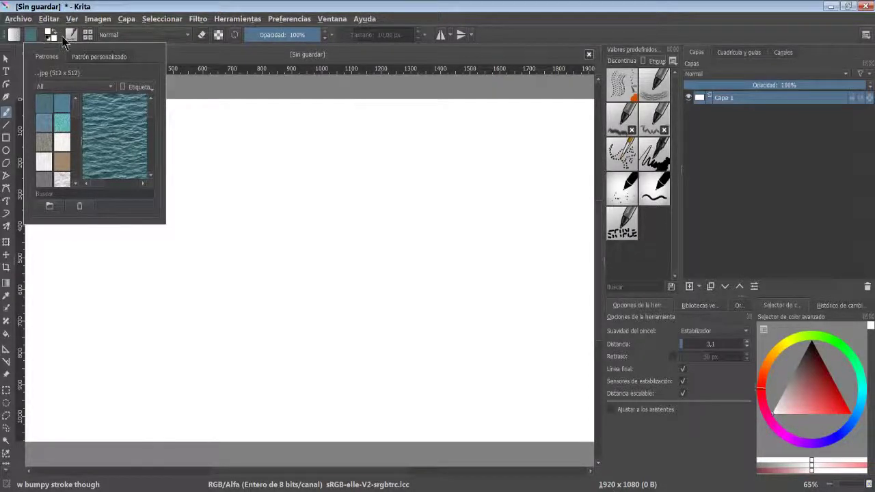
click(62, 40)
click(48, 39)
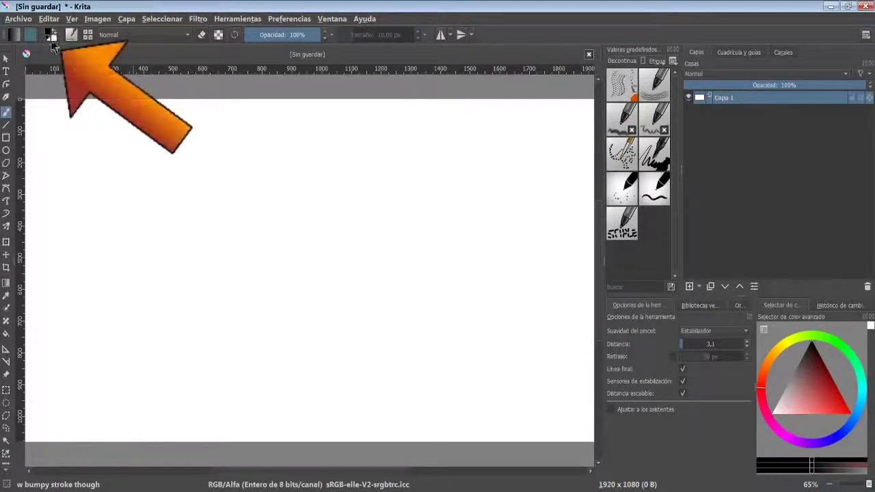
click(50, 35)
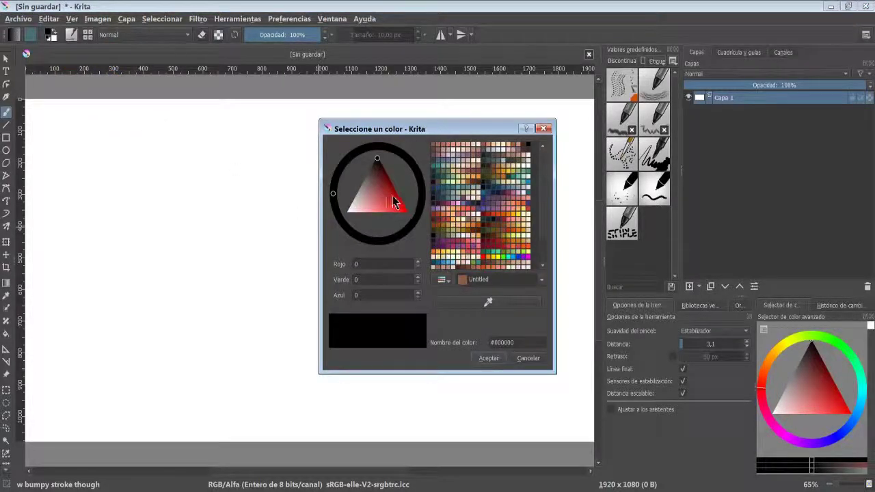
click(395, 197)
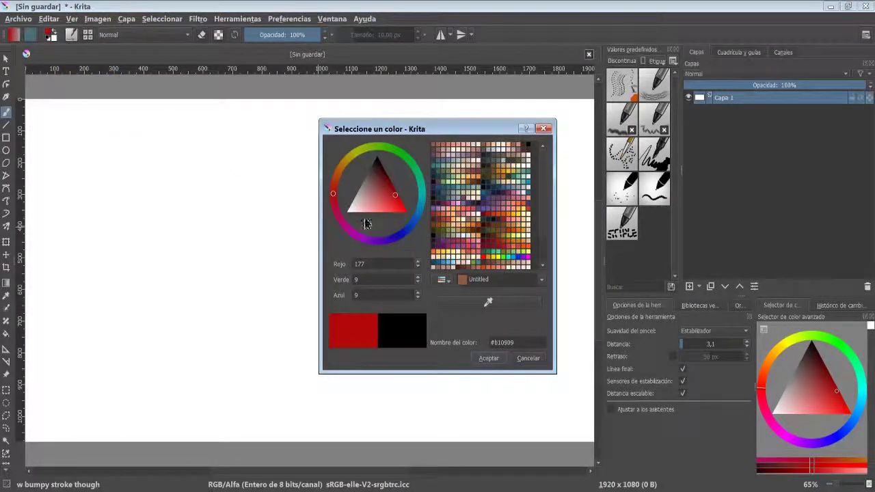
drag(333, 198, 352, 236)
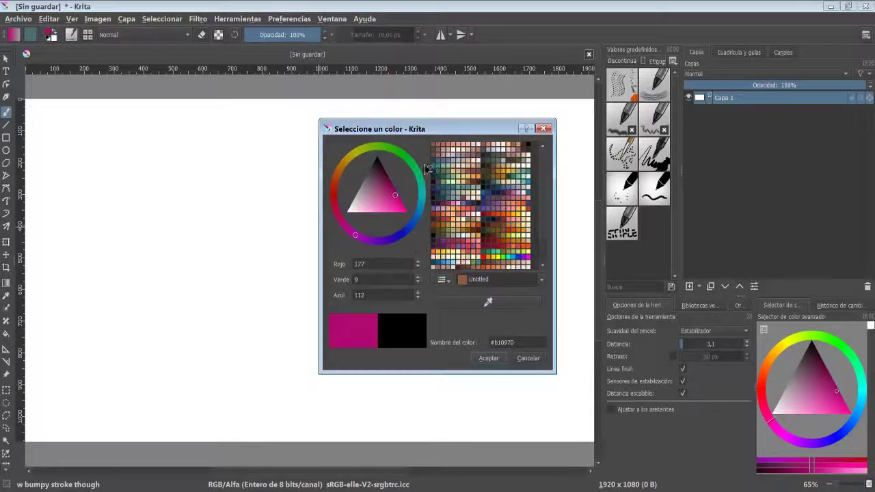
click(404, 156)
mouse_move(416, 217)
mouse_down()
mouse_move(380, 252)
mouse_move(381, 219)
mouse_move(365, 218)
mouse_move(379, 173)
mouse_move(363, 203)
mouse_move(417, 222)
mouse_up()
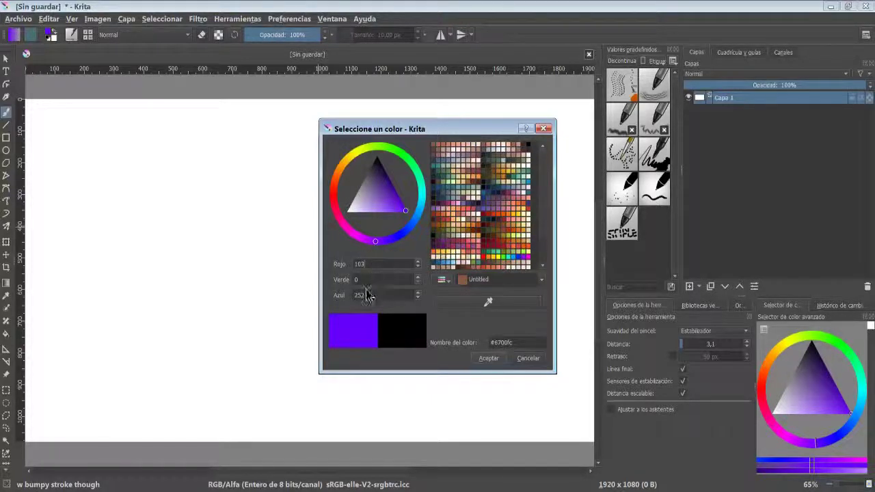
scroll(396, 294, up, 3)
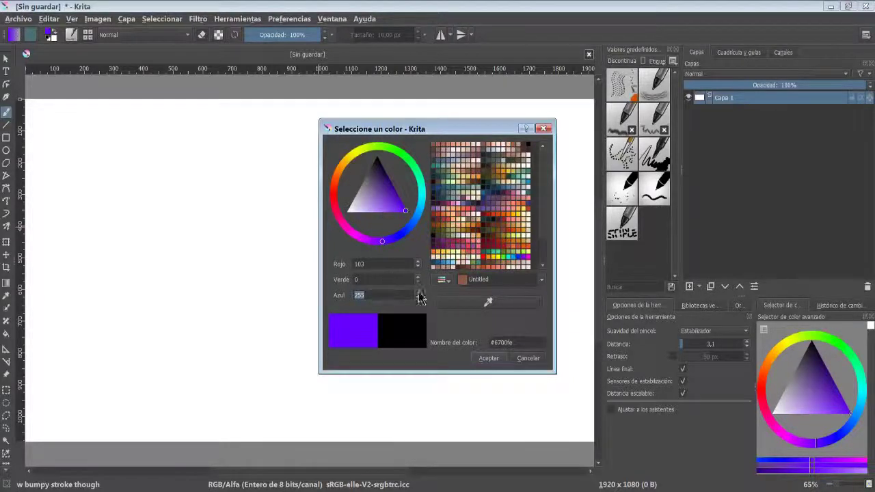
drag(523, 343, 495, 343)
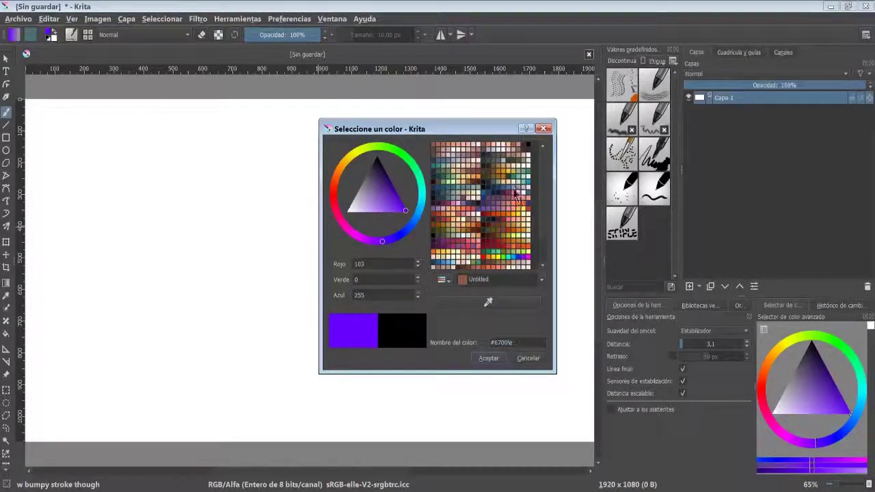
scroll(544, 234, down, 2)
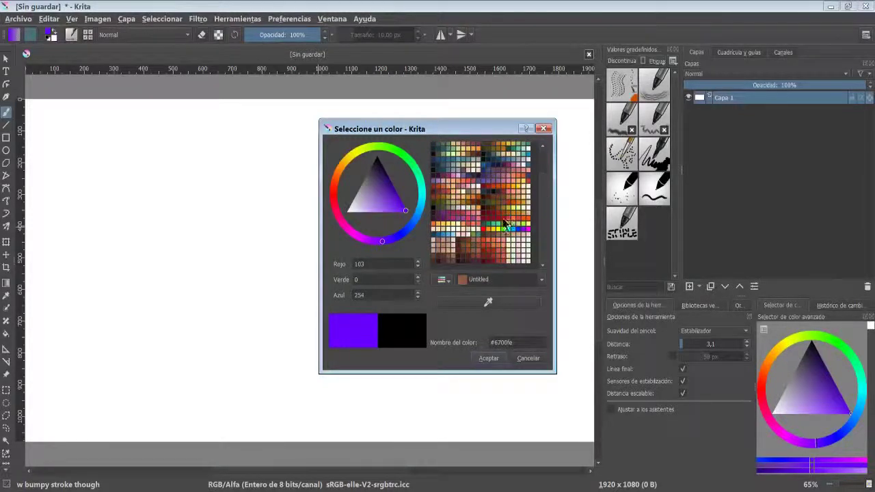
click(462, 175)
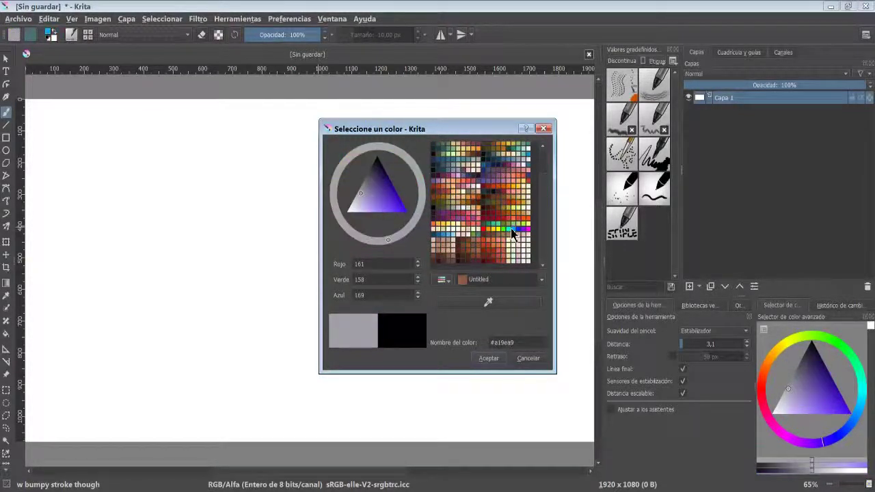
click(511, 230)
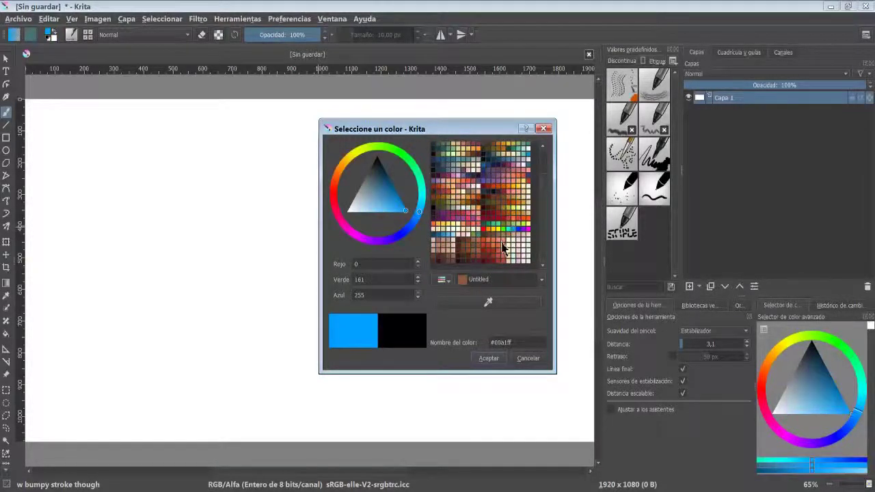
click(488, 302)
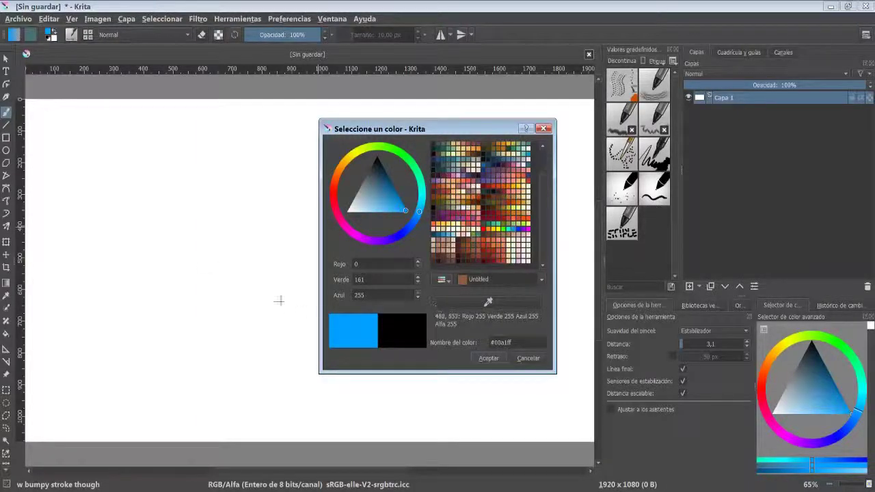
click(215, 232)
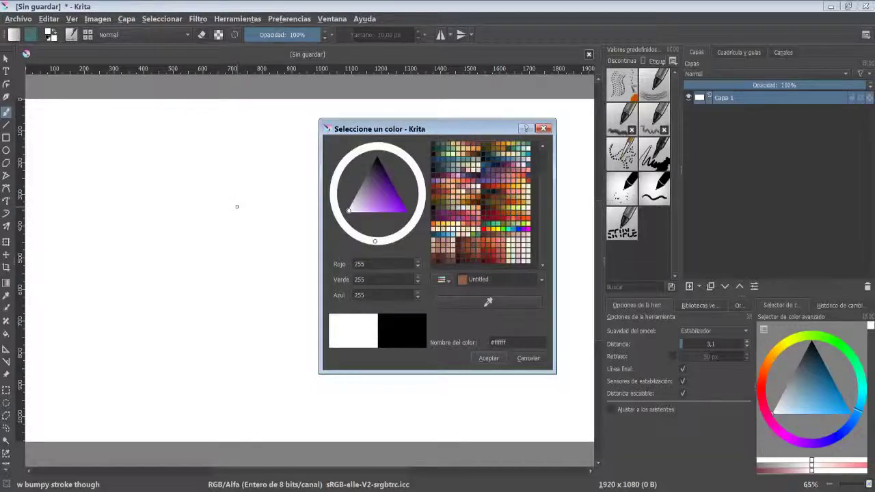
key(Escape)
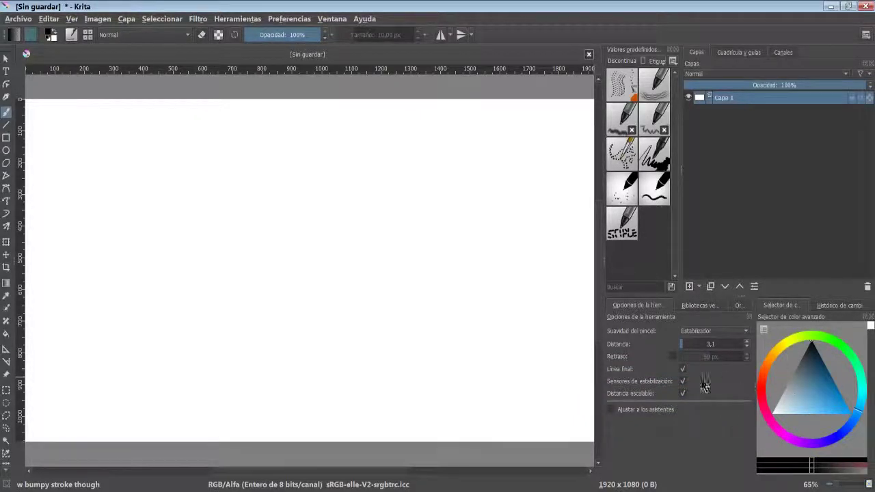
- Try swapped and blue foreground colours, reset to black/white, then open the pack01 fuzzy opaque brush settings
click(56, 37)
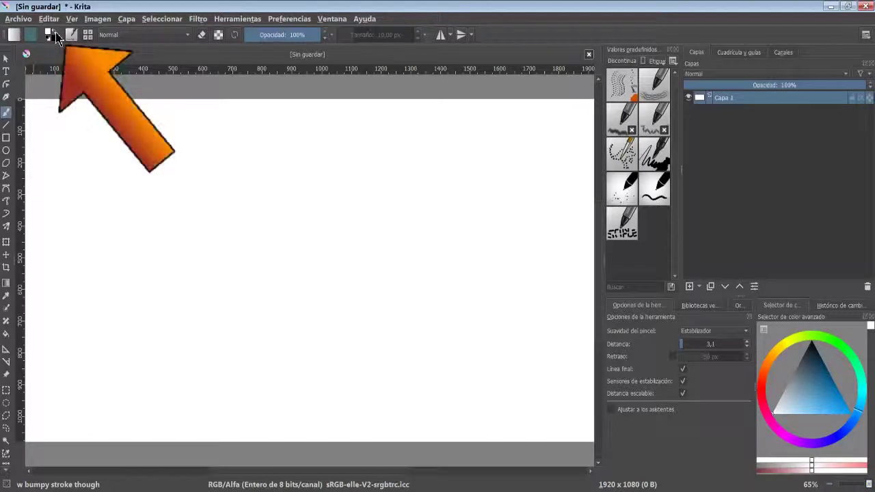
click(56, 38)
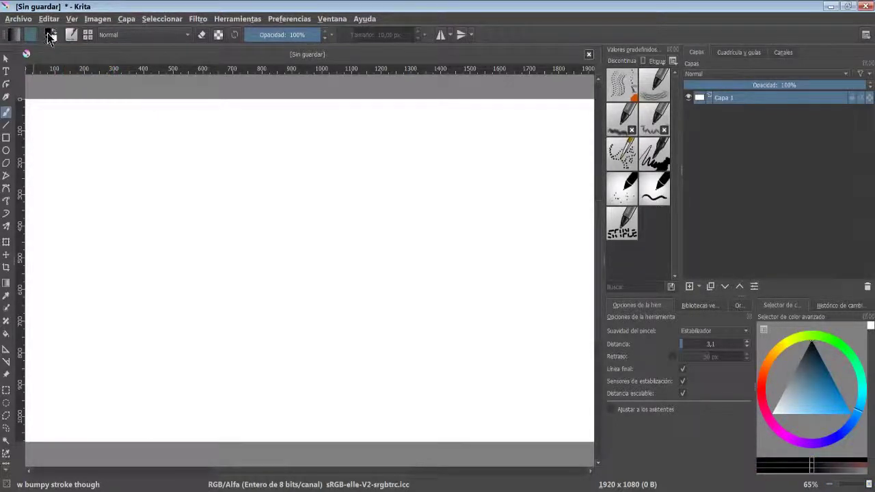
click(52, 33)
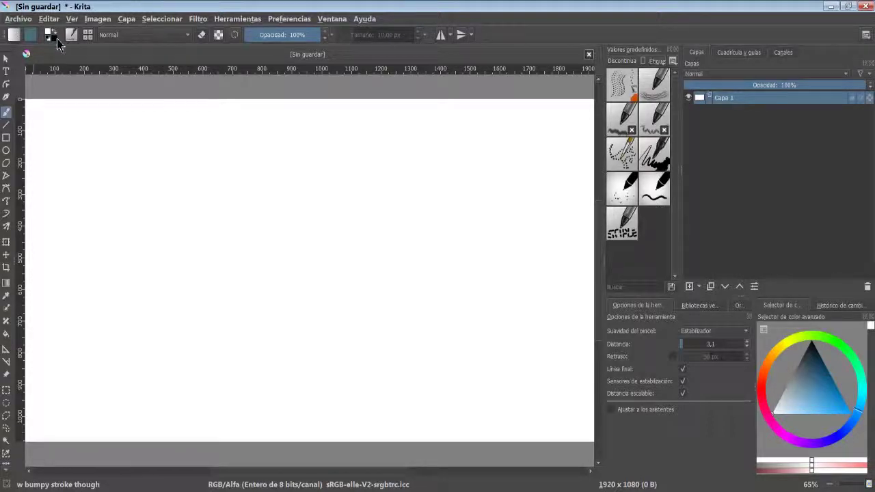
click(832, 393)
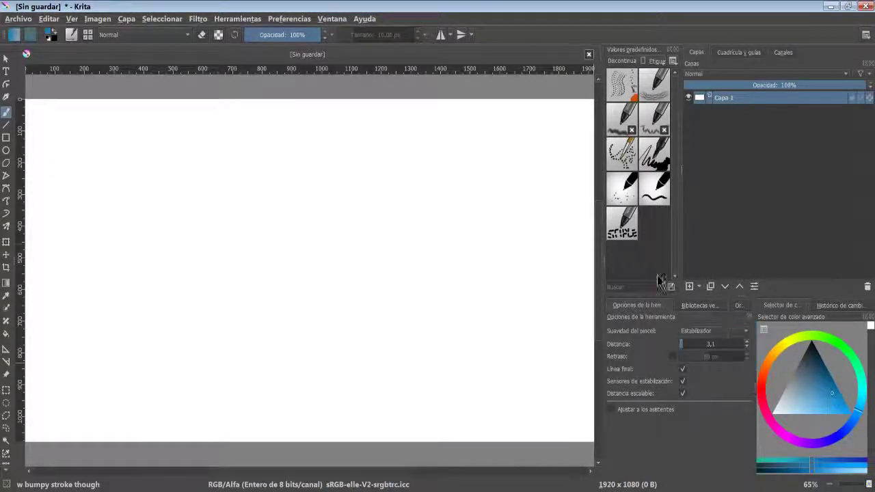
click(49, 41)
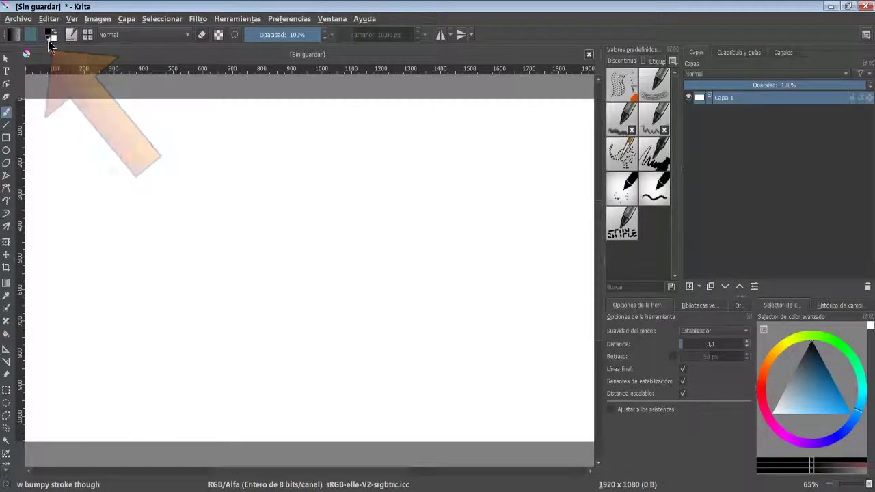
click(654, 188)
click(71, 34)
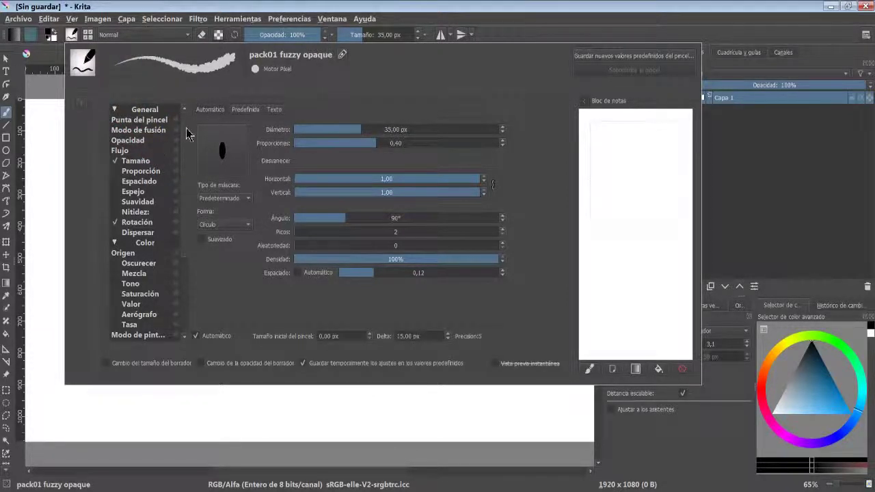
- Set the fuzzy brush tip to 760,91 px at 83° with randomness 22, testing on the scratchpad
scroll(184, 133, down, 5)
scroll(186, 130, up, 3)
scroll(190, 124, up, 2)
drag(340, 133, 368, 130)
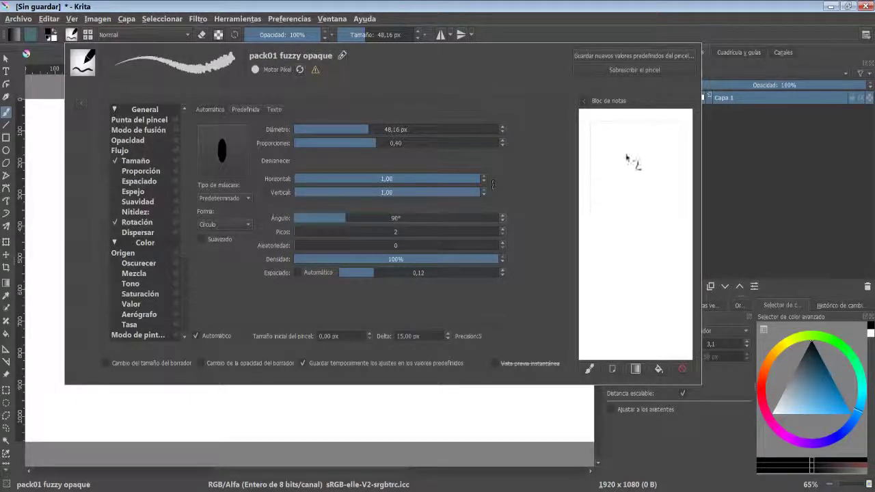
mouse_move(611, 130)
mouse_down()
mouse_move(655, 198)
mouse_move(639, 168)
mouse_up()
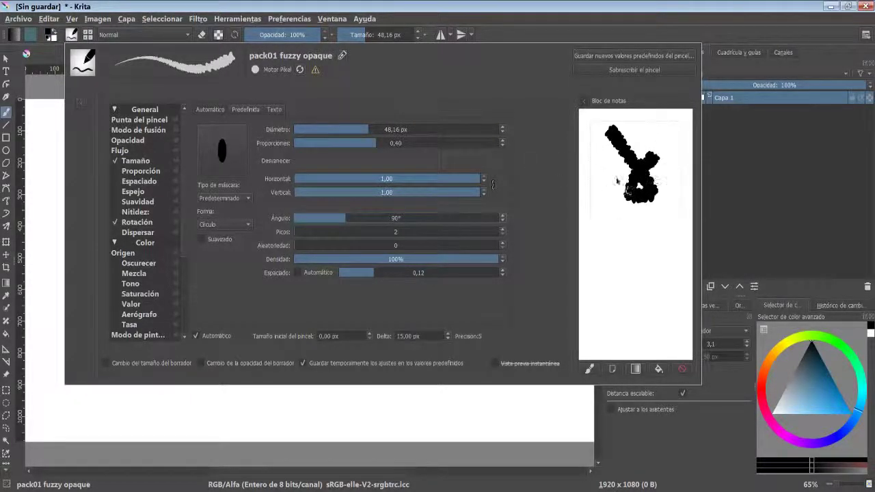
drag(326, 219, 438, 219)
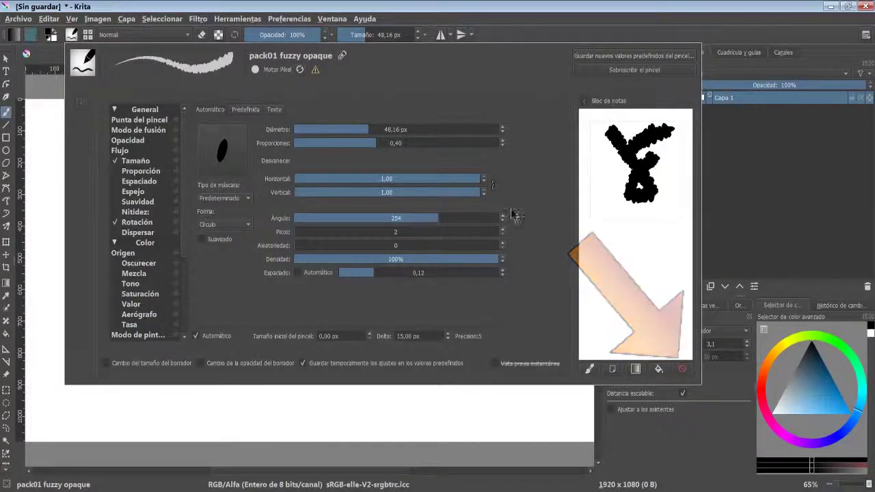
click(684, 370)
drag(366, 218, 342, 219)
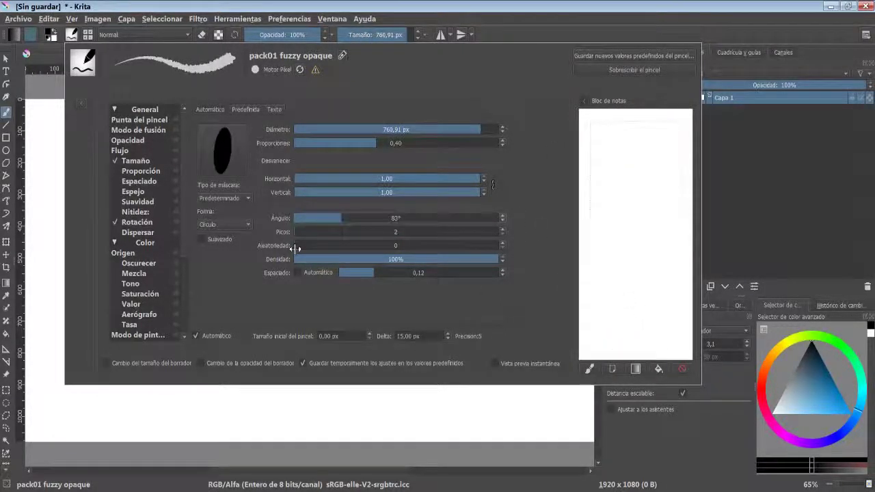
drag(295, 246, 340, 246)
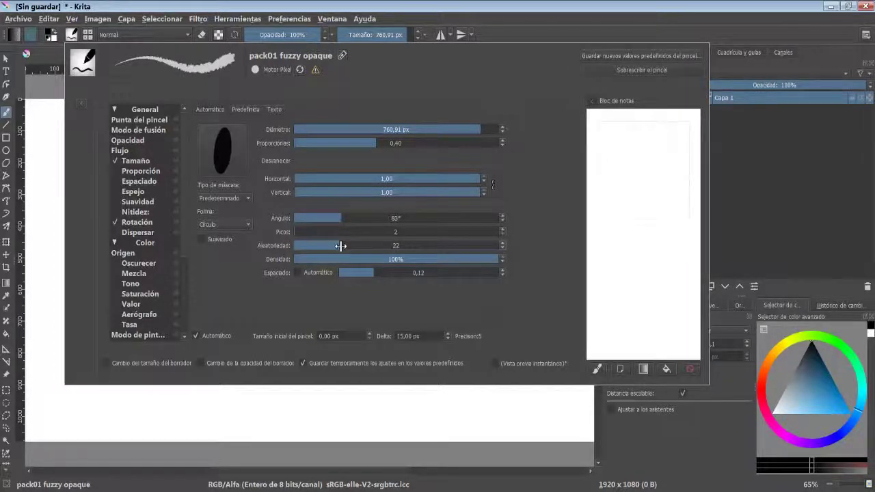
click(624, 187)
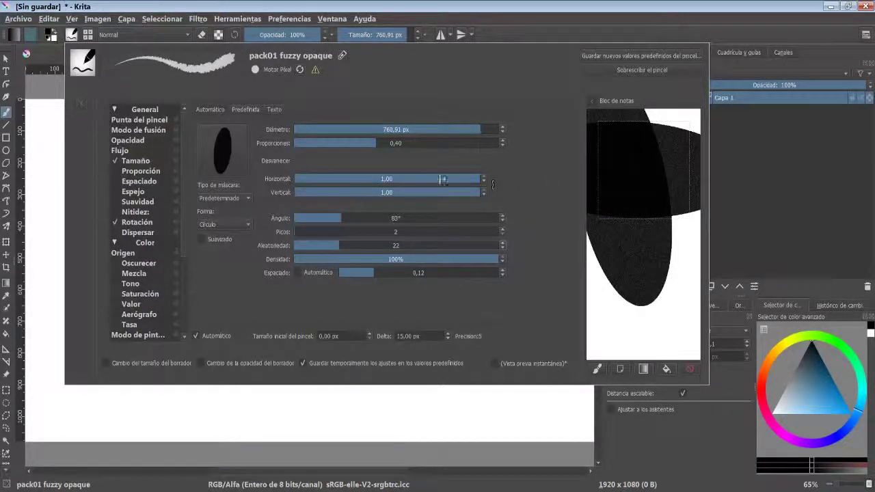
- Make brush opacity follow pen speed (Velocidad) and paint test strokes on the scratchpad
click(127, 140)
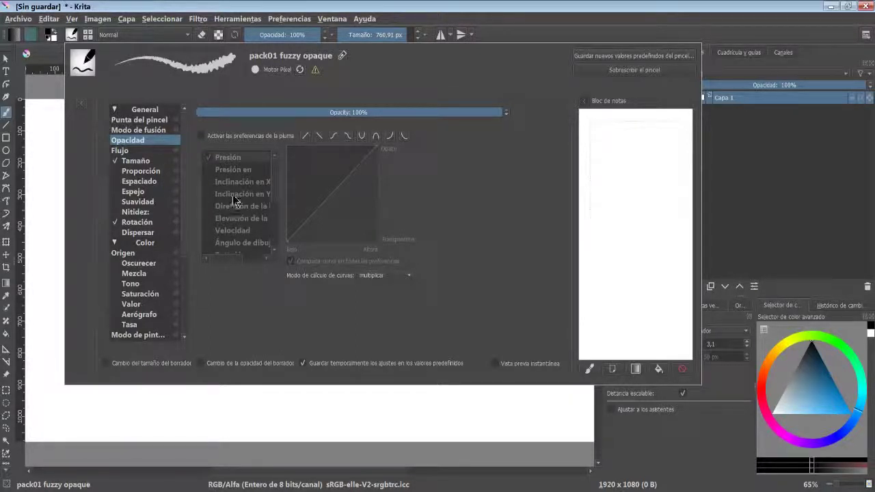
click(228, 137)
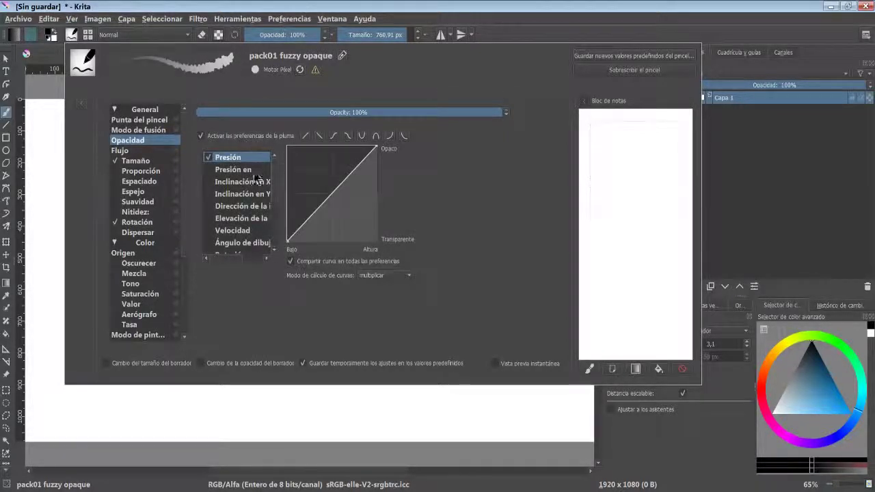
click(231, 232)
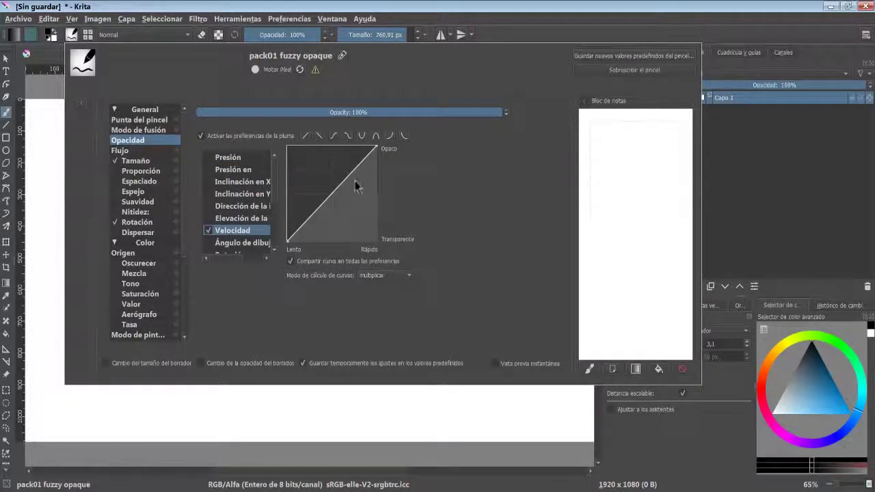
drag(592, 155, 666, 152)
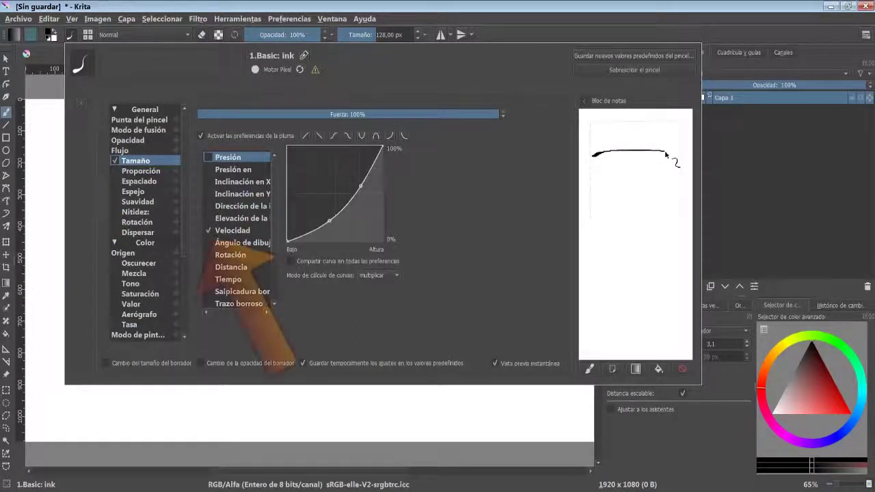
drag(666, 142, 606, 137)
mouse_move(670, 171)
mouse_down()
mouse_move(595, 175)
mouse_move(673, 164)
mouse_up()
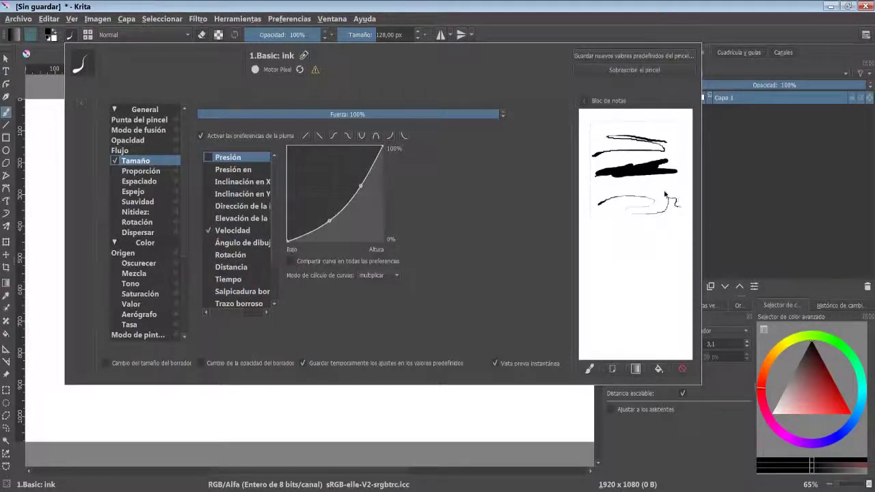
click(144, 170)
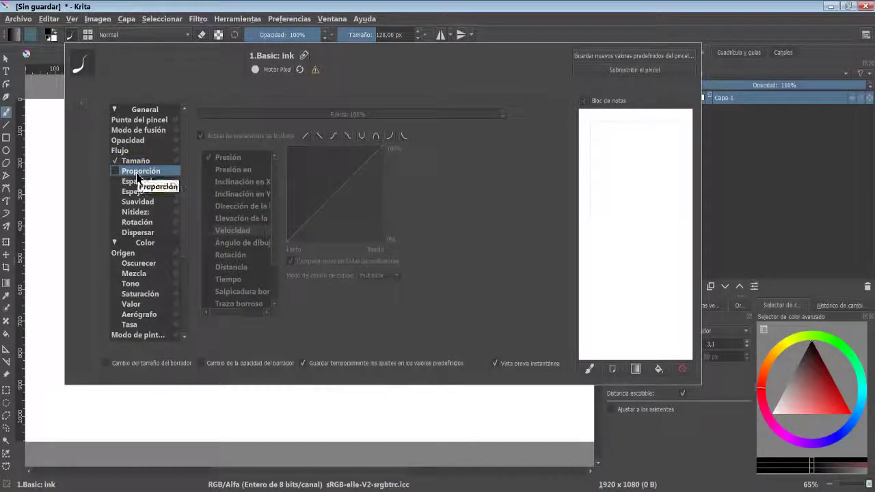
- Browse spacing, smoothness and mirror settings, then enable pen-driven Rotation for the ink brush
click(139, 182)
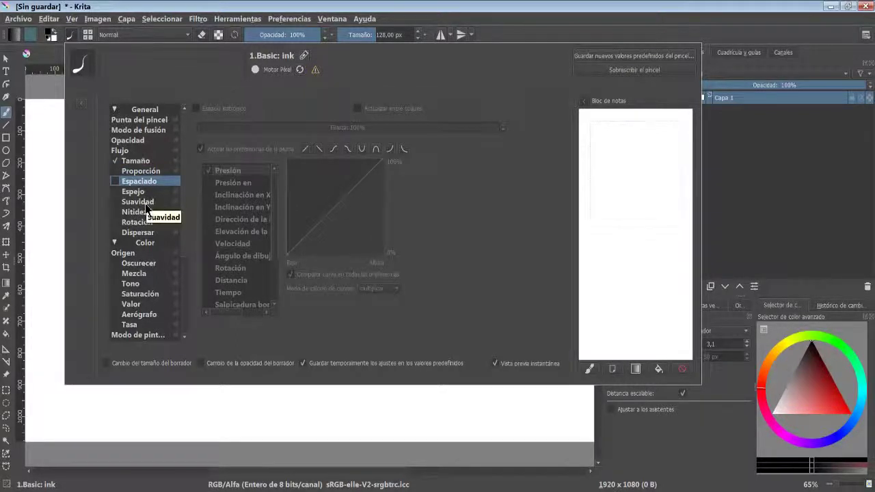
click(147, 202)
click(141, 191)
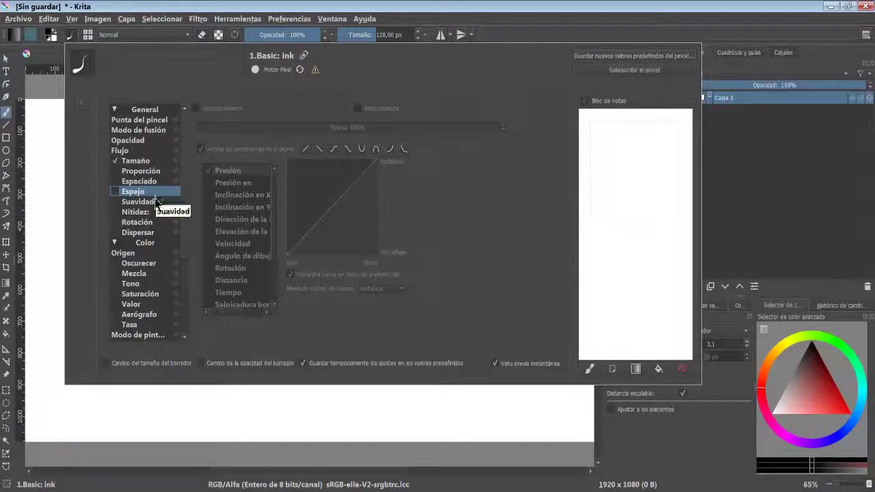
click(145, 226)
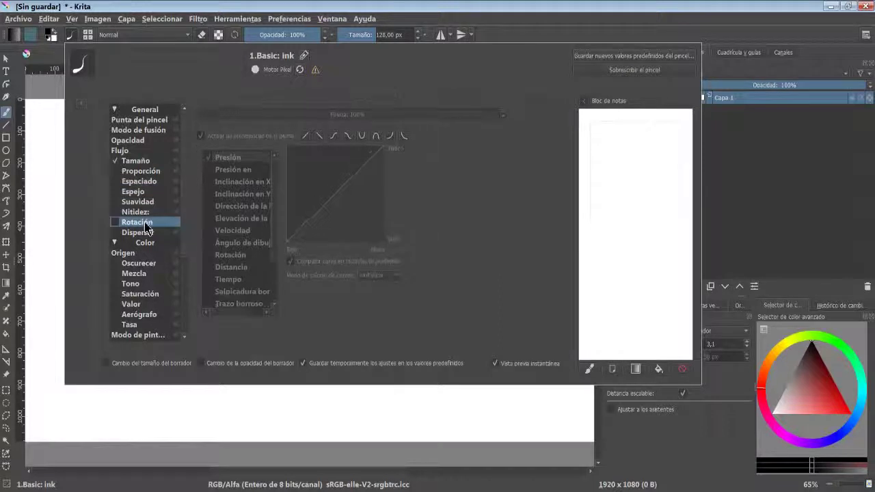
click(116, 222)
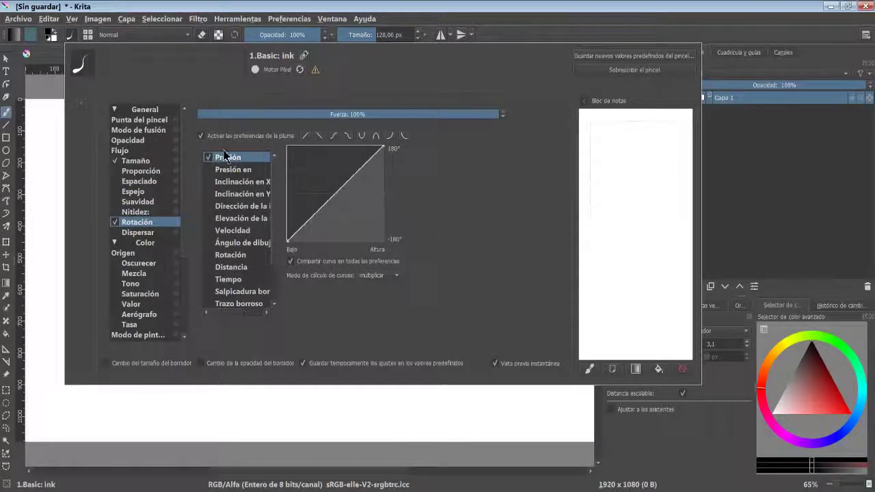
drag(274, 188, 276, 248)
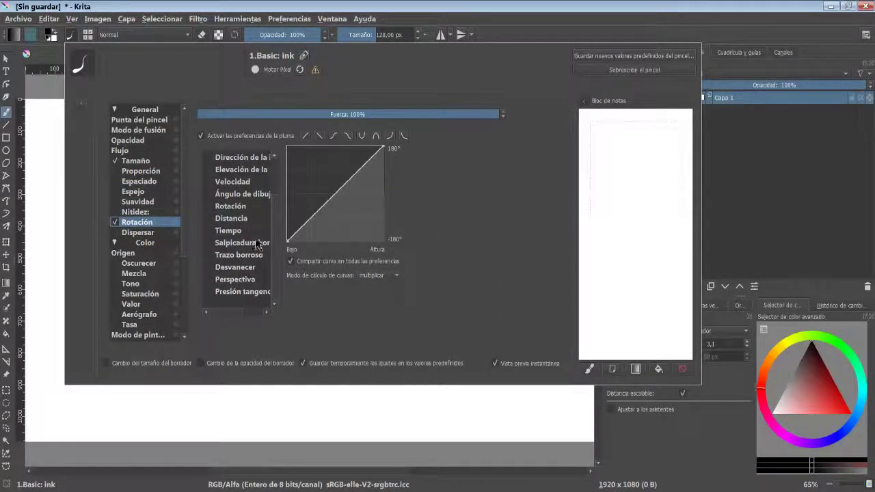
scroll(279, 180, up, 2)
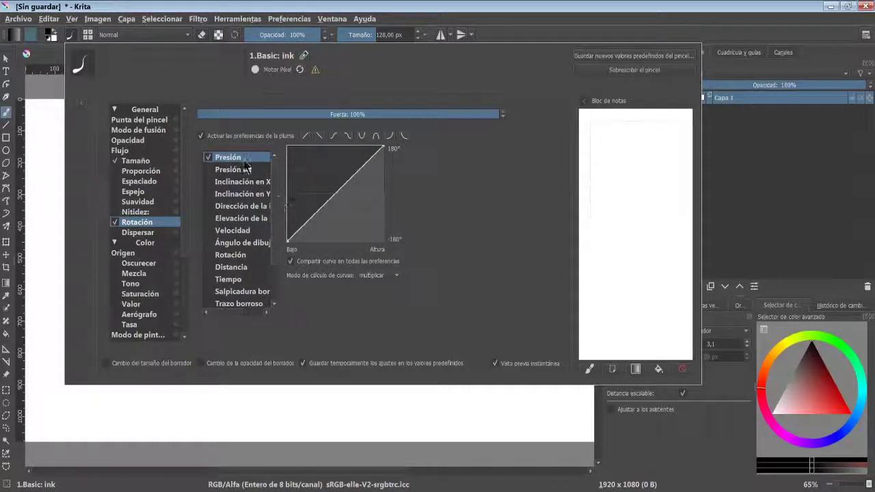
scroll(276, 215, down, 2)
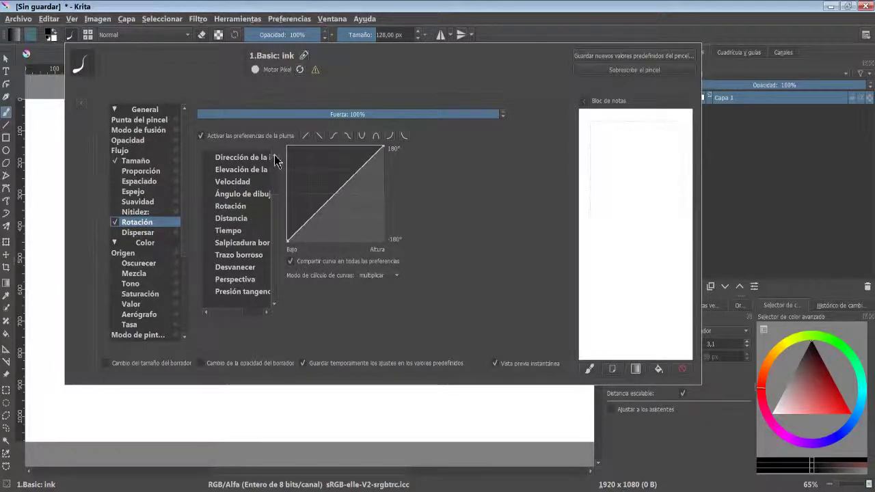
scroll(275, 173, up, 2)
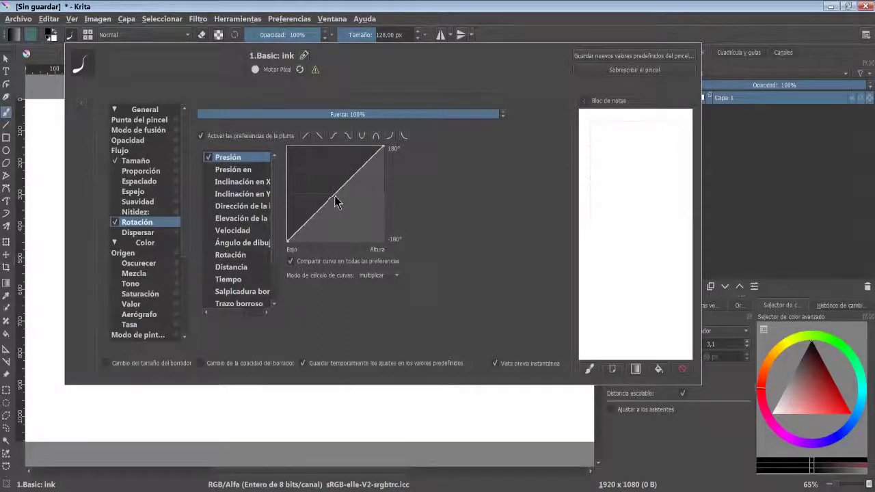
- Try convex, reverse-S and arch rotation curves, then reset the curve to linear
mouse_move(336, 200)
mouse_down()
mouse_move(340, 183)
mouse_move(365, 211)
mouse_move(351, 180)
mouse_move(366, 192)
mouse_move(366, 182)
mouse_move(363, 189)
mouse_move(318, 156)
mouse_move(345, 186)
mouse_up()
click(350, 135)
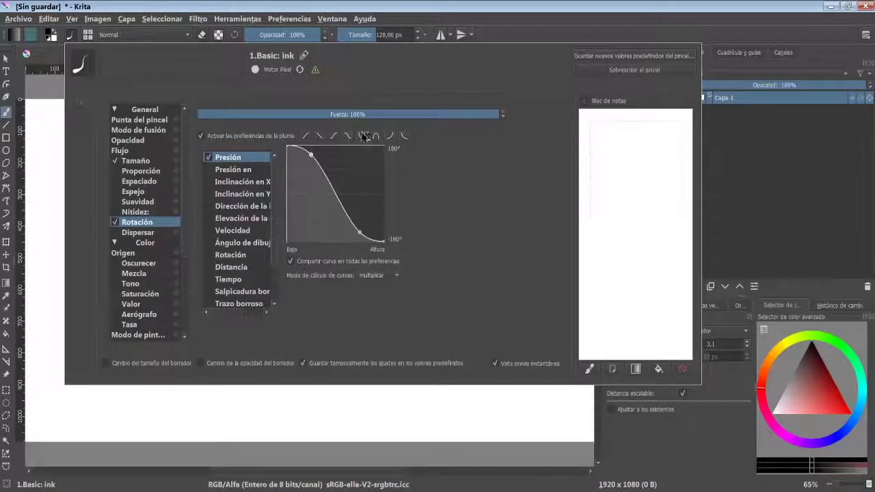
click(378, 136)
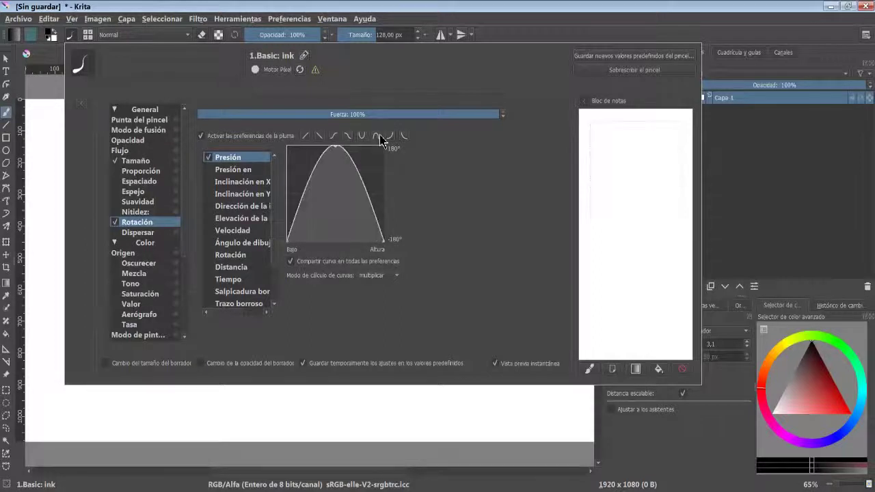
click(305, 136)
scroll(173, 232, down, 2)
scroll(174, 233, down, 3)
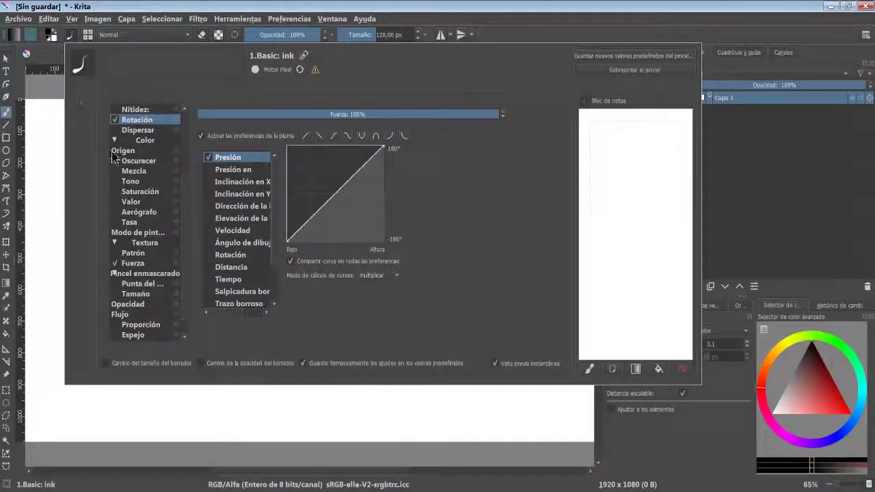
- Set brush opacity to 46% and paint a test X in Lavado mode on the scratchpad
click(148, 234)
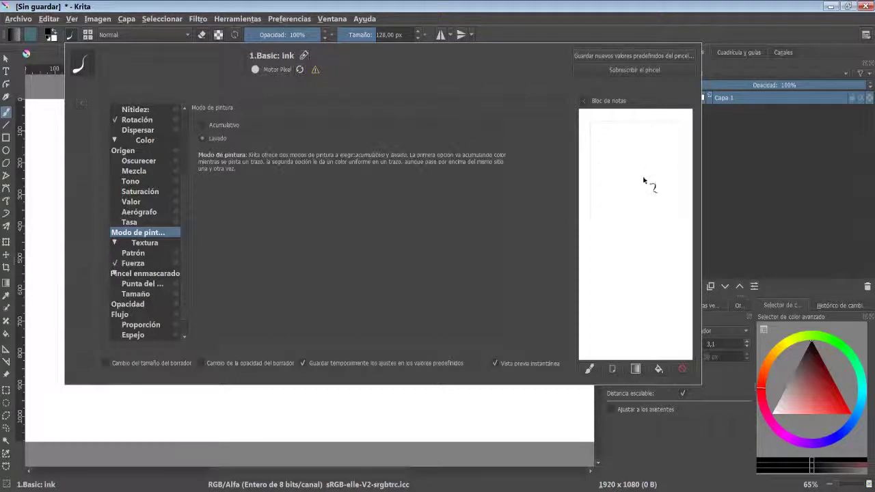
click(281, 36)
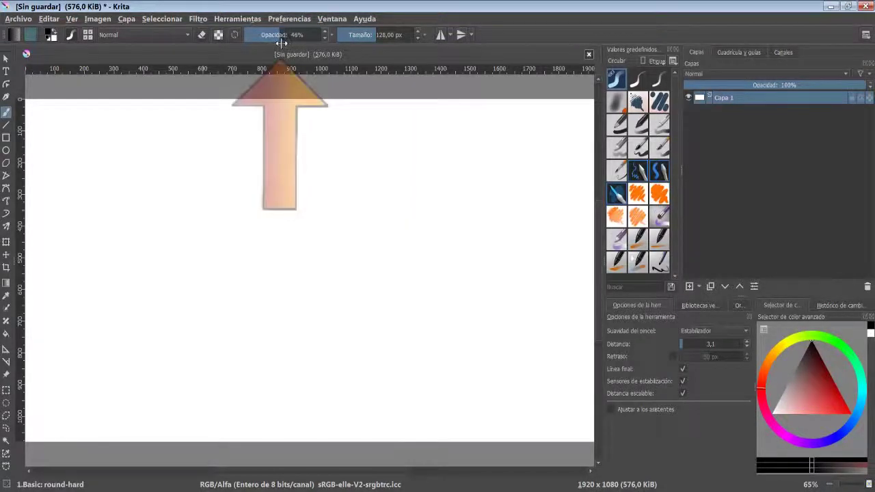
click(69, 37)
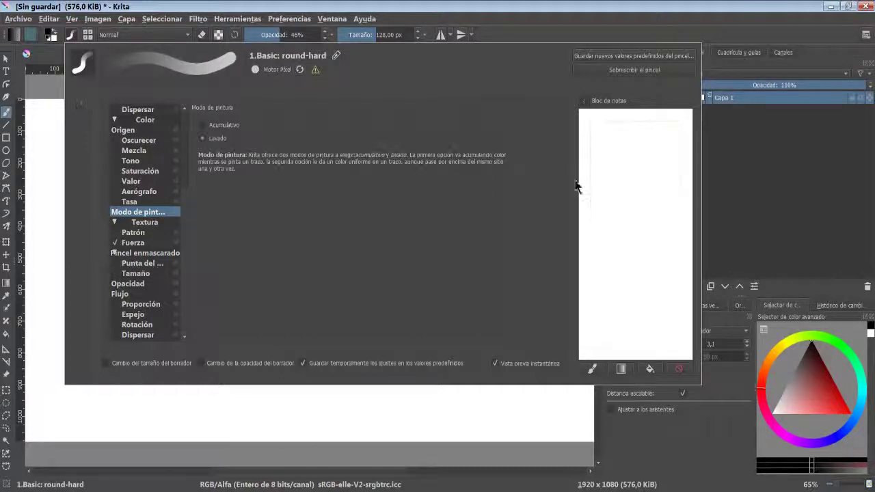
drag(592, 123, 668, 189)
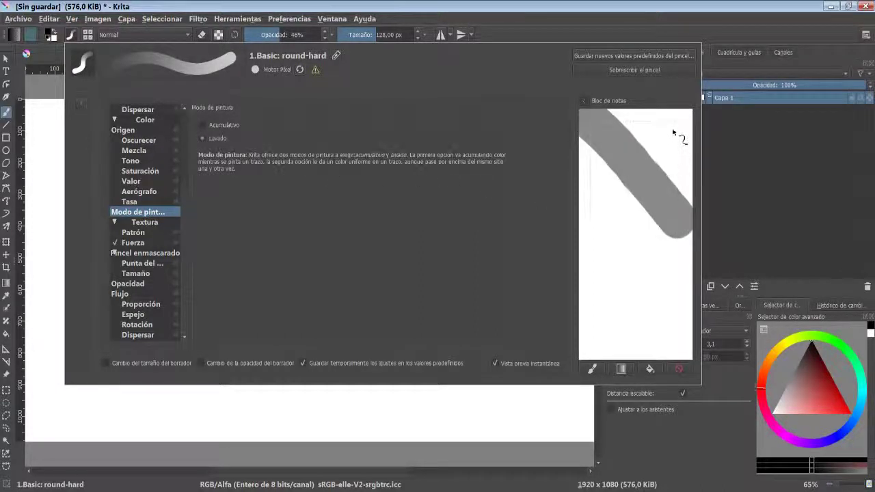
drag(673, 134, 588, 211)
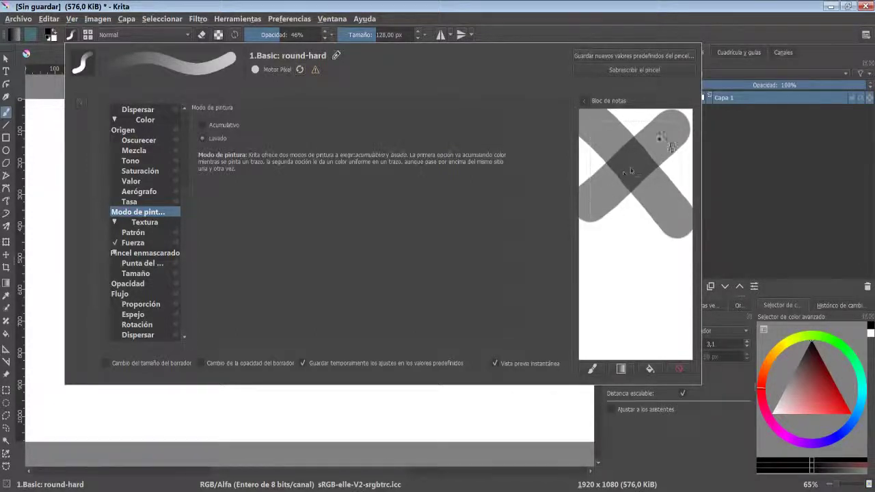
click(679, 369)
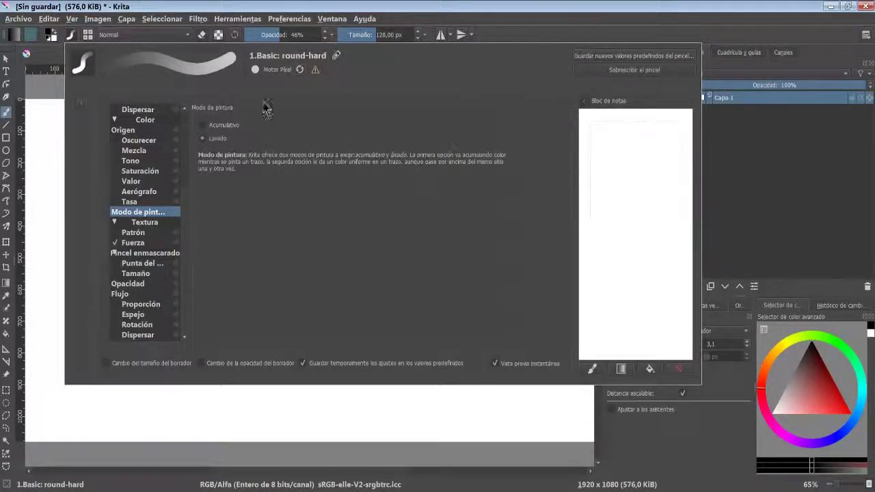
- Switch the paint mode to Acumulativo and paint a test X
click(226, 127)
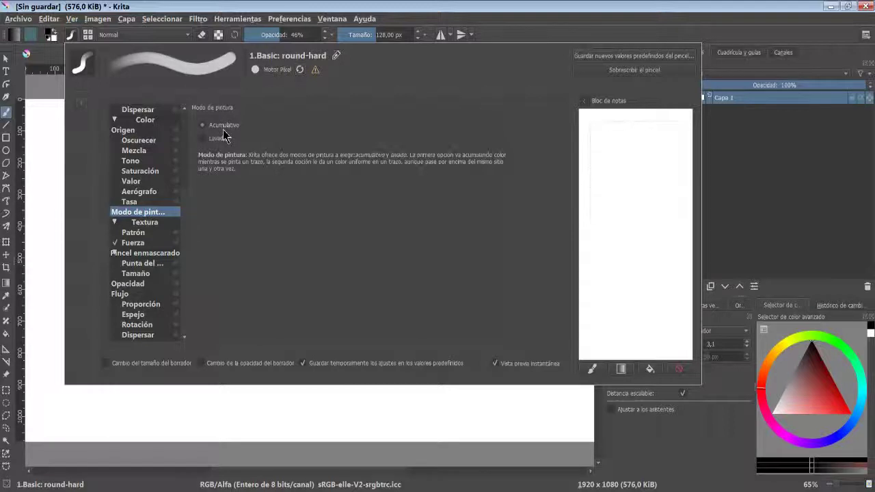
drag(591, 120, 680, 205)
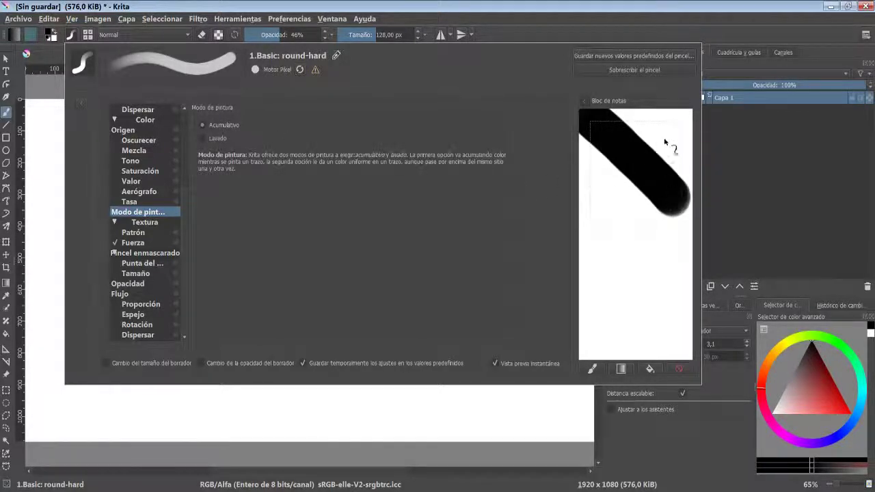
drag(677, 118, 612, 205)
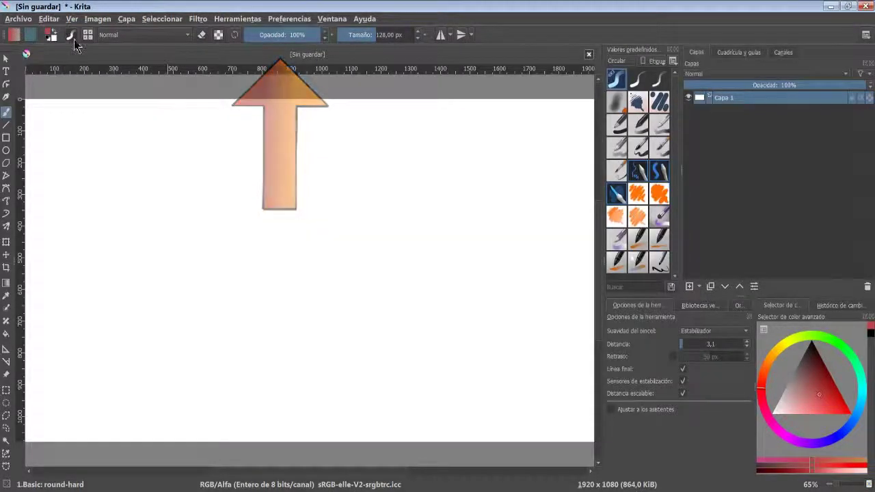
- Paint a red test X, keep Acumulativo mode, clear the scratchpad and close the editor
click(70, 35)
click(203, 138)
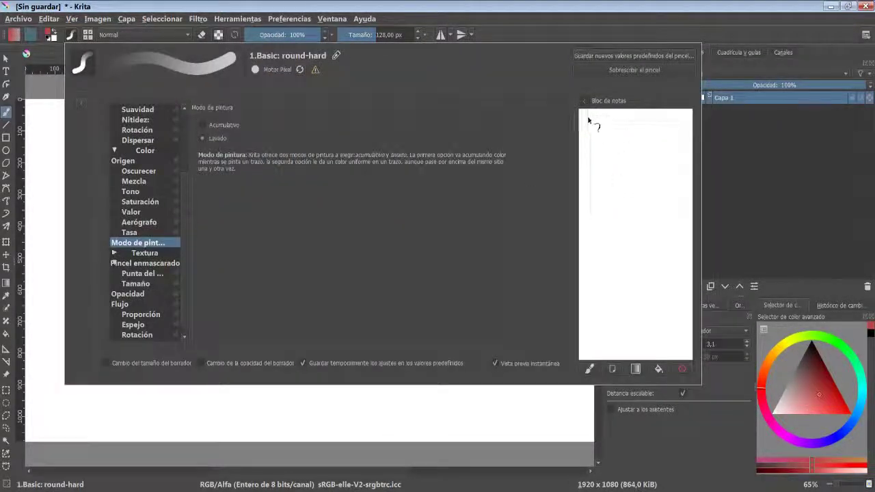
drag(588, 120, 711, 225)
drag(687, 120, 581, 226)
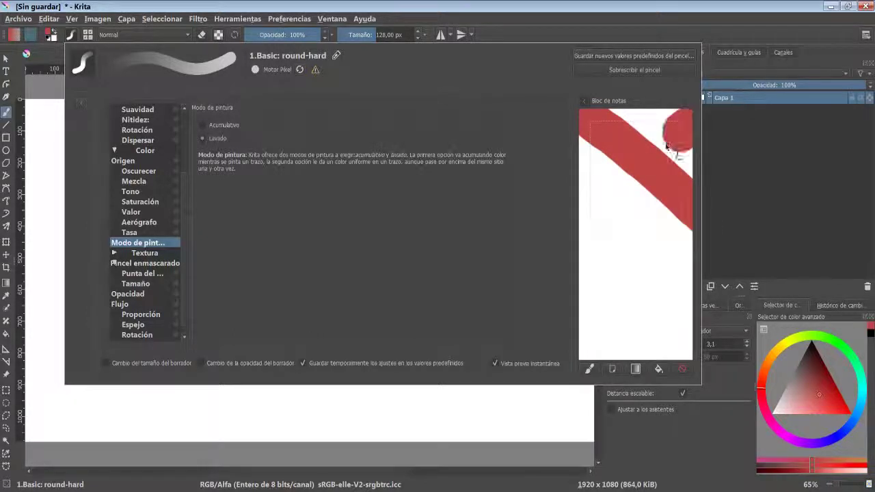
click(214, 126)
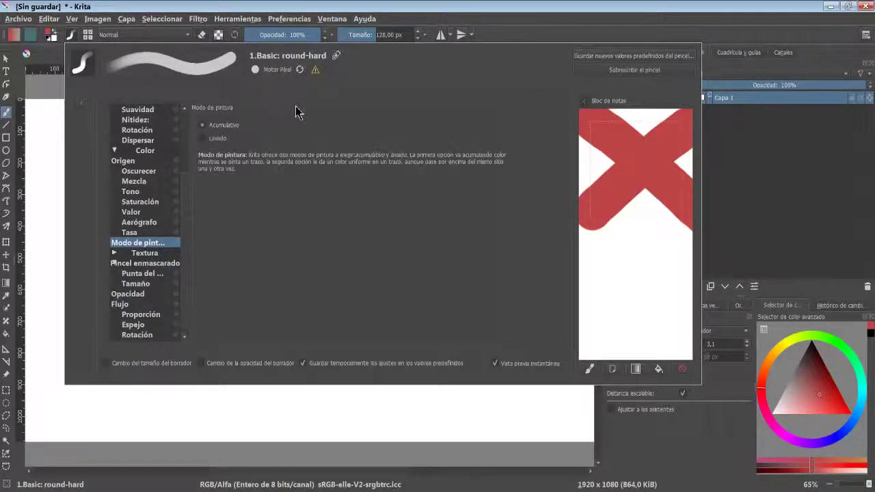
click(682, 370)
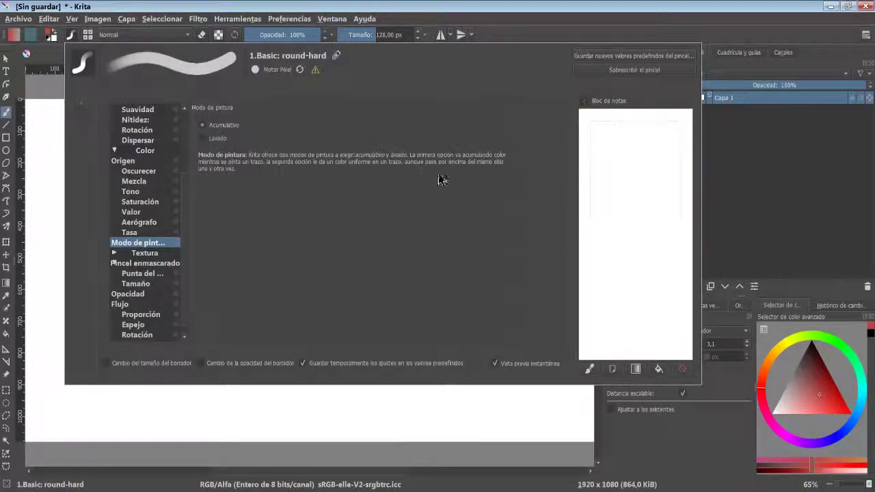
click(49, 198)
- Draw pencil strokes across the canvas and erase parts of them using eraser mode
click(183, 36)
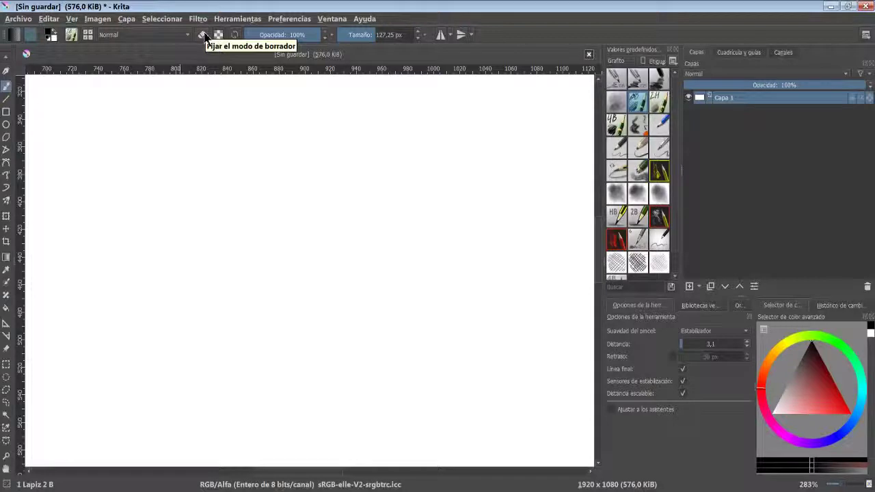
mouse_move(141, 234)
mouse_down()
mouse_move(253, 308)
mouse_move(312, 176)
mouse_move(400, 342)
mouse_move(547, 213)
mouse_up()
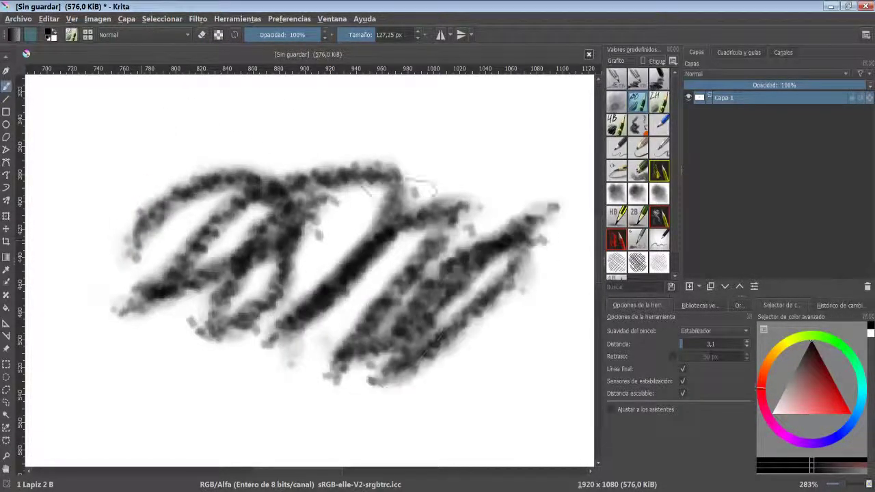
click(206, 40)
mouse_move(391, 137)
mouse_down()
mouse_move(357, 141)
mouse_move(314, 219)
mouse_move(352, 196)
mouse_move(372, 157)
mouse_up()
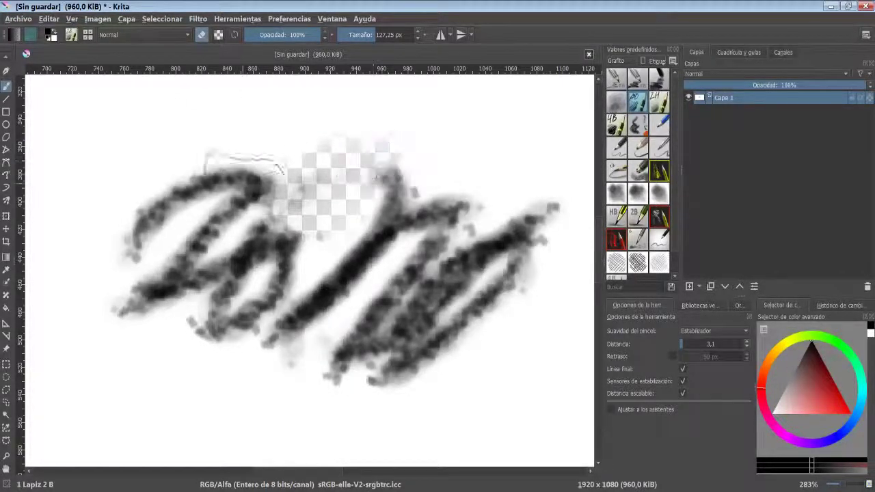
mouse_move(255, 163)
mouse_down()
mouse_move(219, 192)
mouse_move(253, 176)
mouse_up()
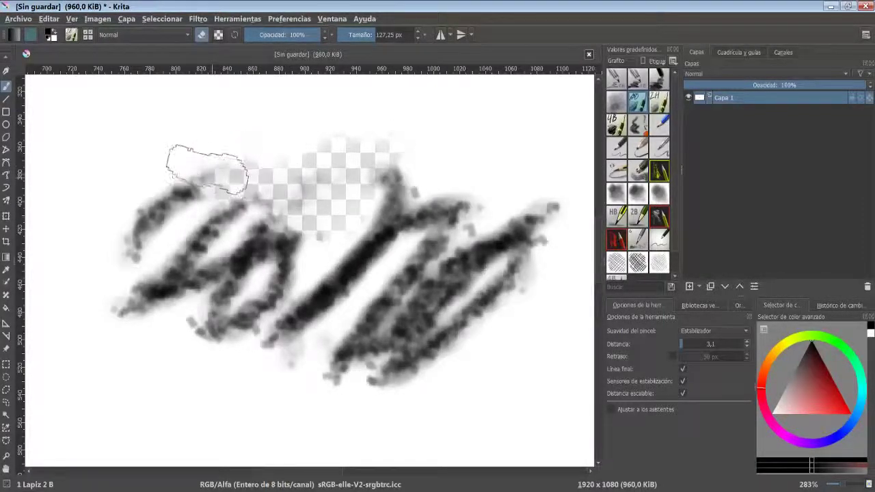
- Erase large areas with the Eraser Circle brush, then enable Preserve Alpha and reload the preset
click(616, 77)
click(619, 60)
click(622, 92)
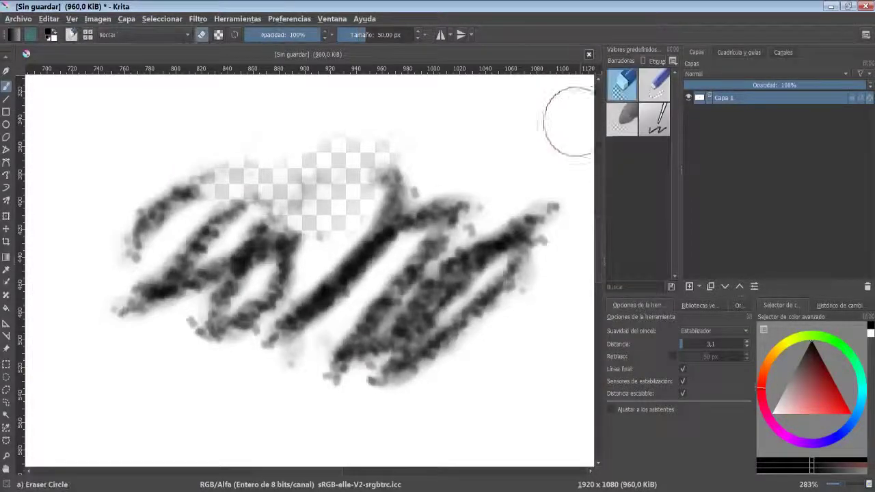
mouse_move(547, 128)
mouse_down()
mouse_move(430, 189)
mouse_move(121, 211)
mouse_up()
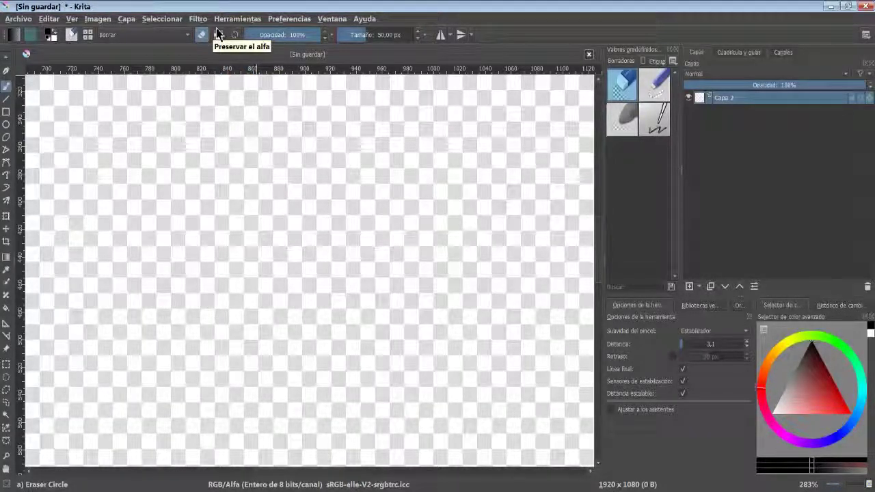
click(218, 34)
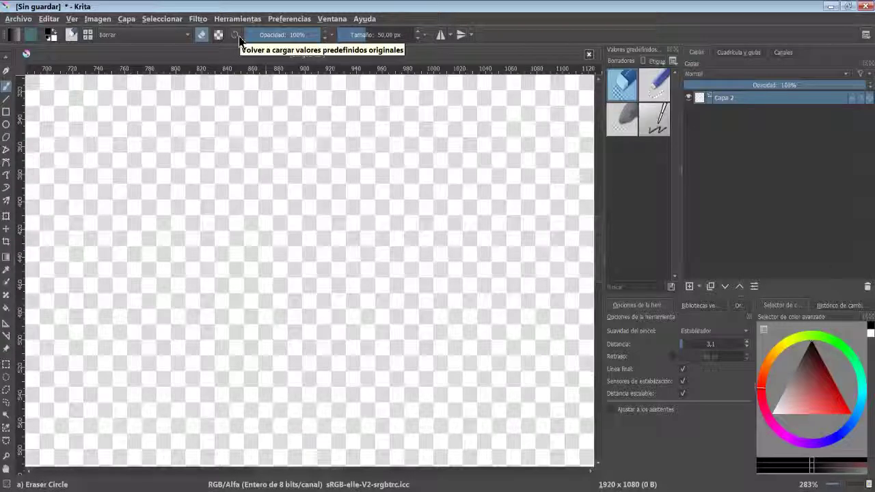
click(236, 35)
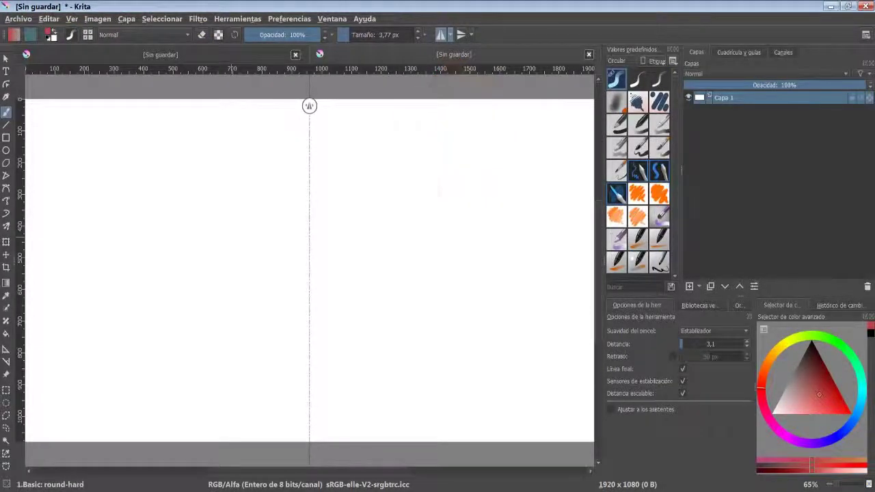
- Draw curves and a zigzag mirrored across the vertical axis
drag(79, 179, 140, 232)
drag(188, 197, 188, 239)
mouse_move(212, 133)
mouse_down()
mouse_move(249, 210)
mouse_move(260, 189)
mouse_up()
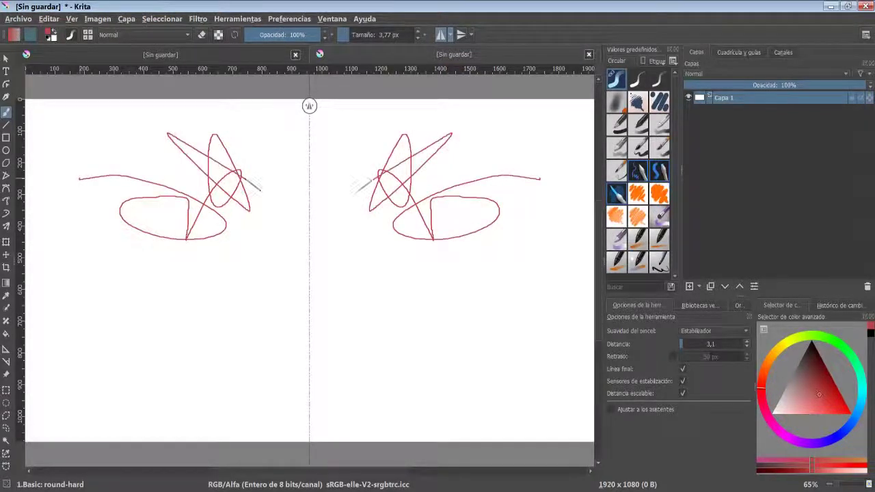
mouse_move(226, 281)
mouse_down()
mouse_move(123, 327)
mouse_move(175, 291)
mouse_up()
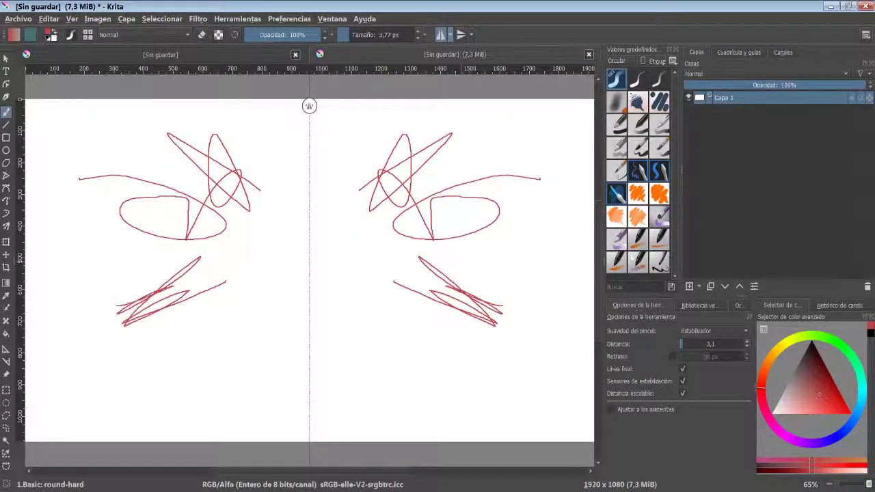
- Switch to horizontal-axis mirroring, clear the canvas and draw a mirrored stroke
click(441, 34)
key(Delete)
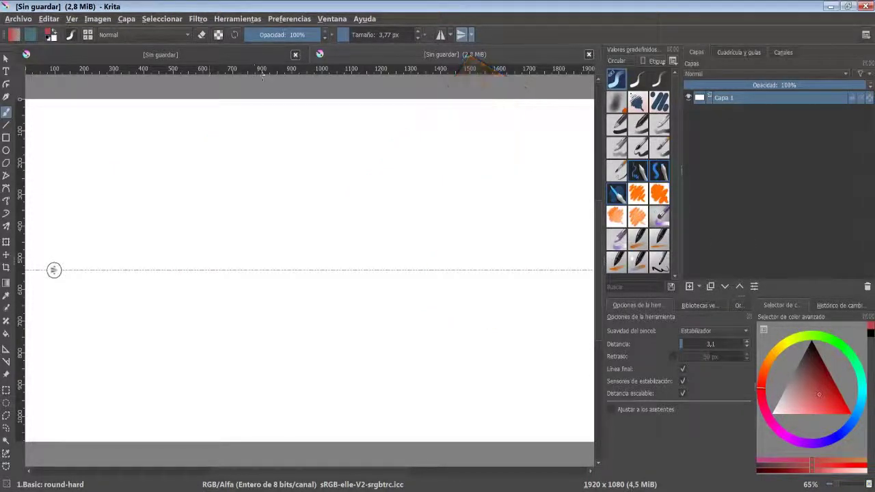
mouse_move(208, 211)
mouse_down()
mouse_move(308, 186)
mouse_move(495, 203)
mouse_move(475, 148)
mouse_up()
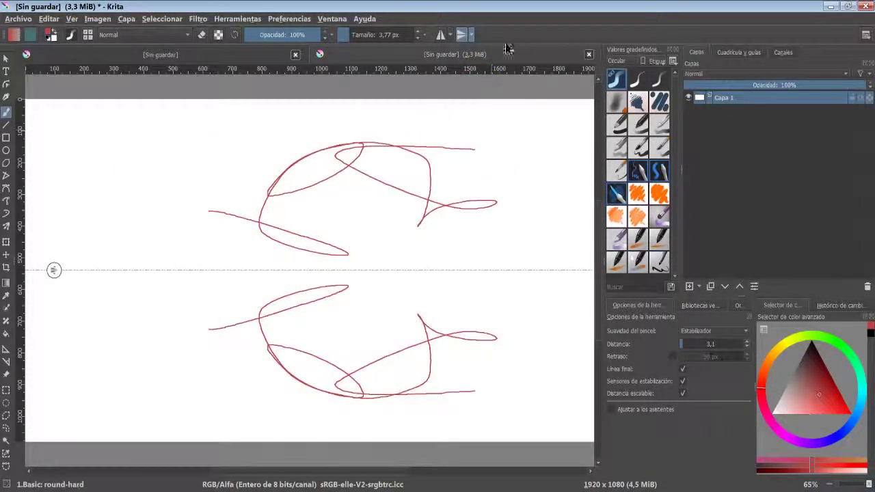
- Enable both mirror axes, clear the canvas and draw a four-way mirrored stroke
click(441, 36)
key(Delete)
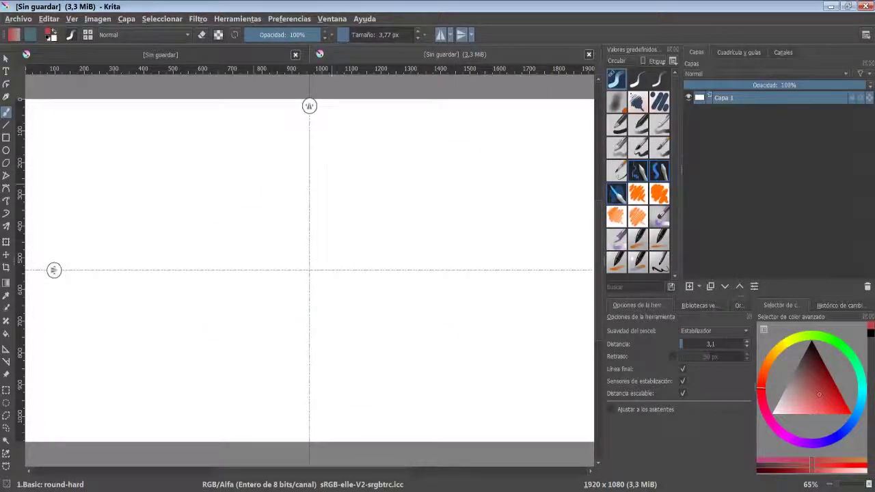
mouse_move(281, 158)
mouse_down()
mouse_move(254, 136)
mouse_move(233, 226)
mouse_move(112, 228)
mouse_move(186, 171)
mouse_move(113, 176)
mouse_up()
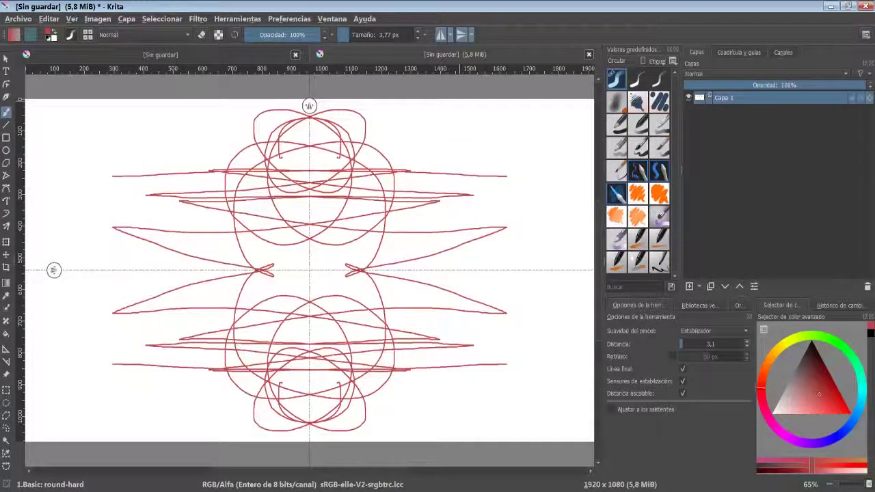
- Clear the canvas and set the brush opacity to 12%
key(Delete)
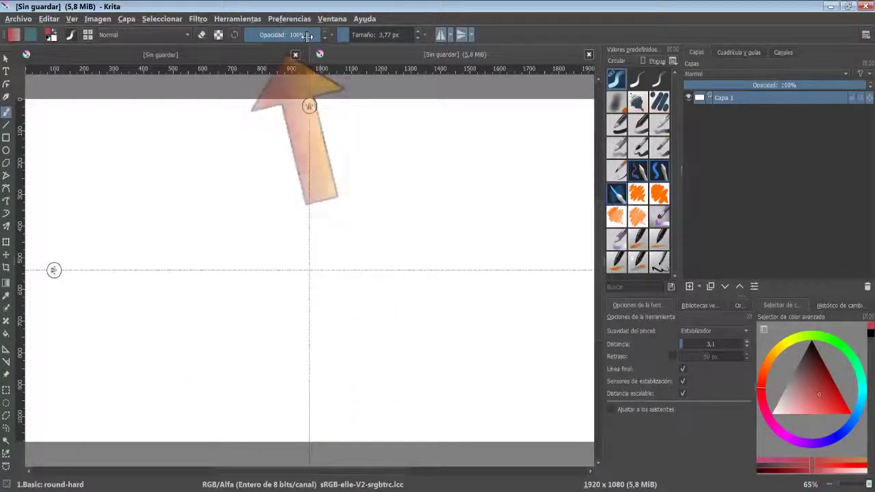
drag(311, 35, 322, 41)
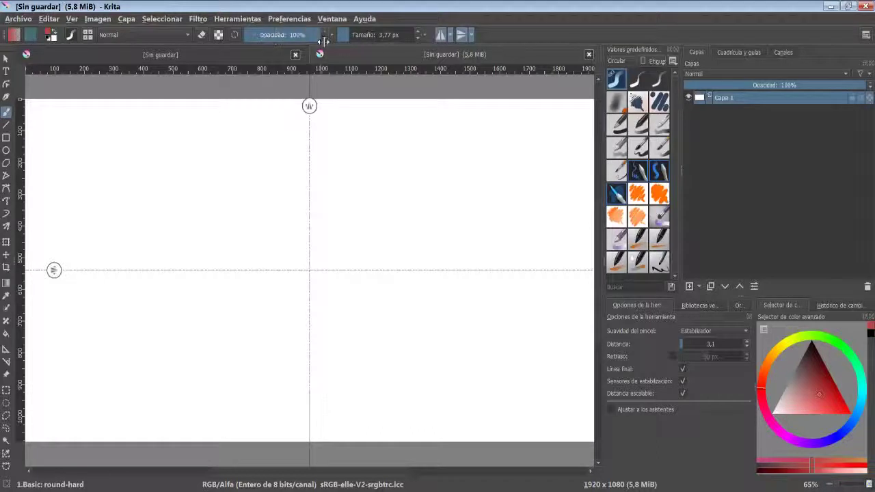
scroll(326, 38, down, 1)
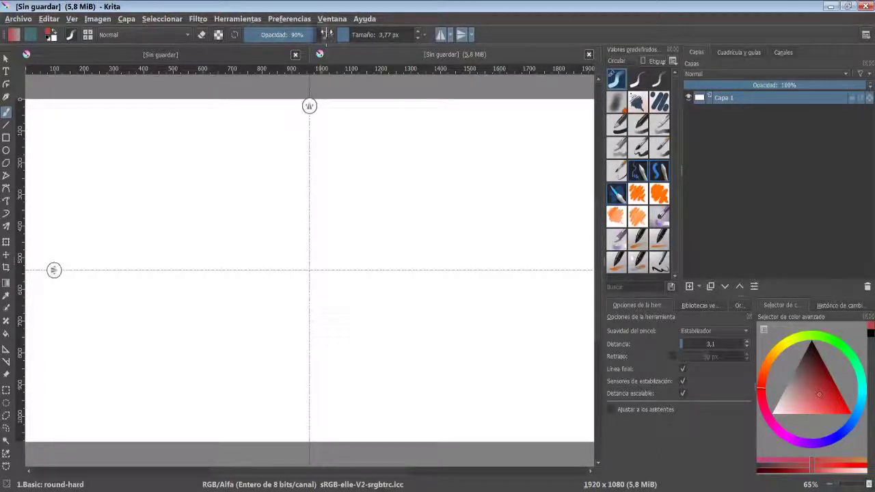
scroll(326, 34, down, 1)
scroll(326, 34, down, 3)
scroll(327, 34, down, 1)
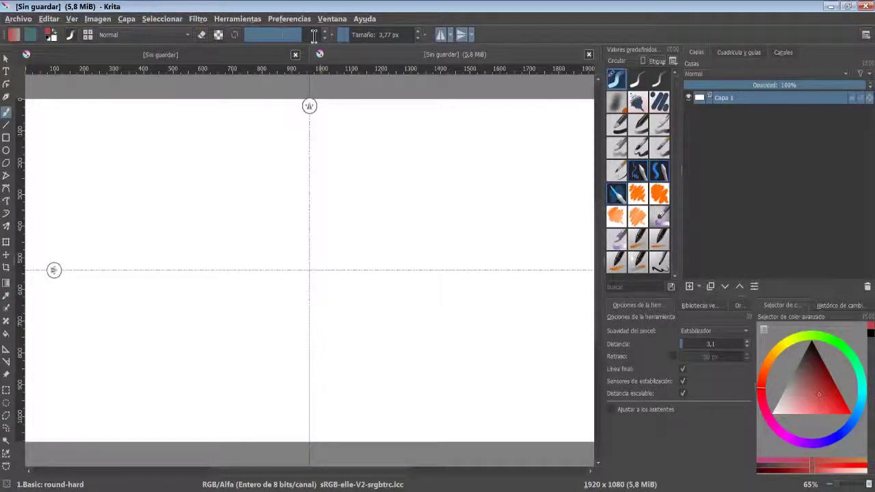
text(12)
key(Return)
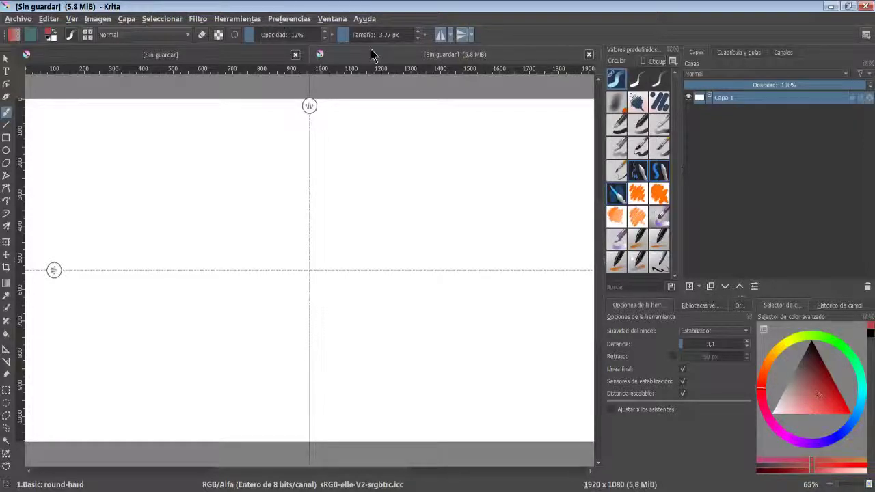
- Set the brush size to 55 px
drag(355, 37, 419, 33)
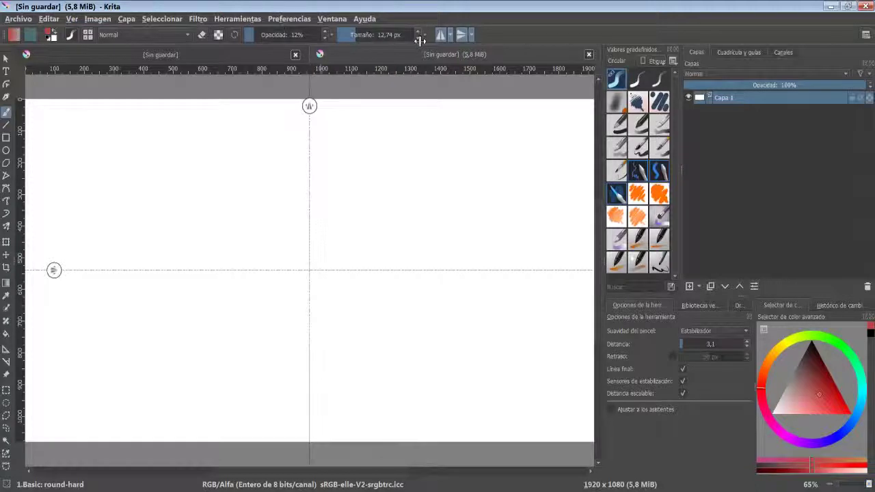
double_click(396, 35)
key(Return)
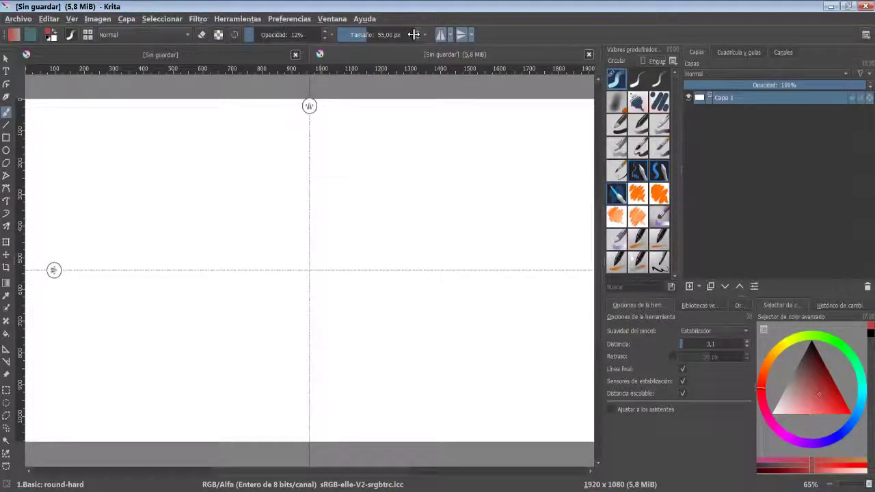
- Hide the vertical mirror line, then show it again
click(449, 35)
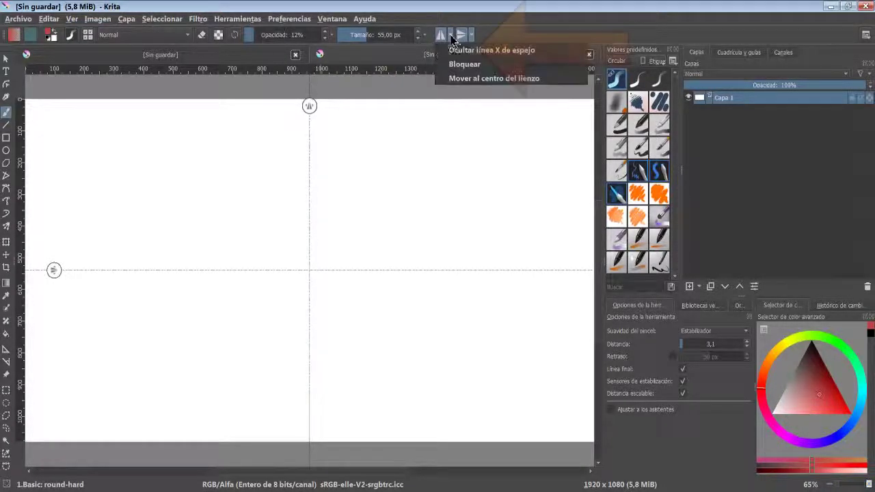
click(473, 53)
click(450, 35)
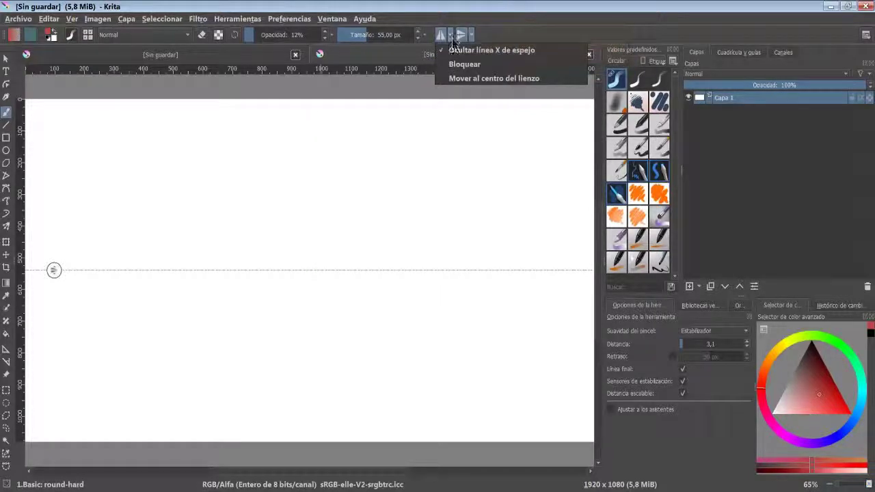
click(454, 52)
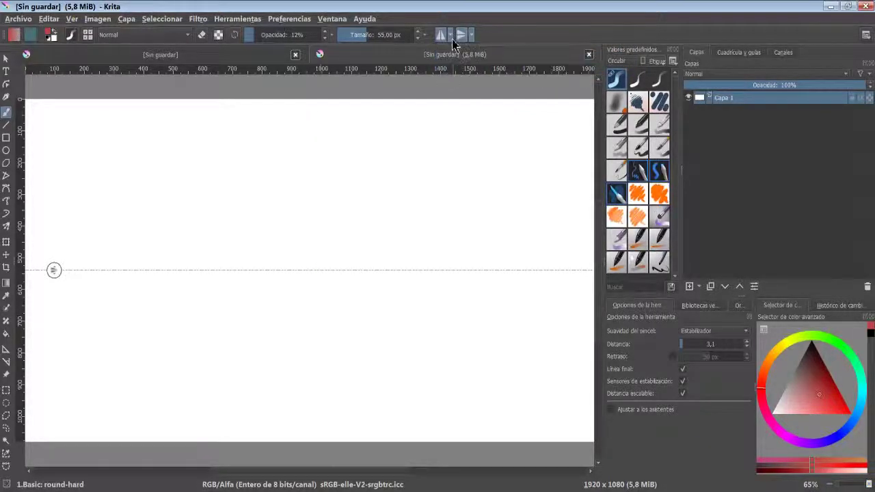
- Toggle the vertical mirror line's lock and drag it across the canvas
click(450, 35)
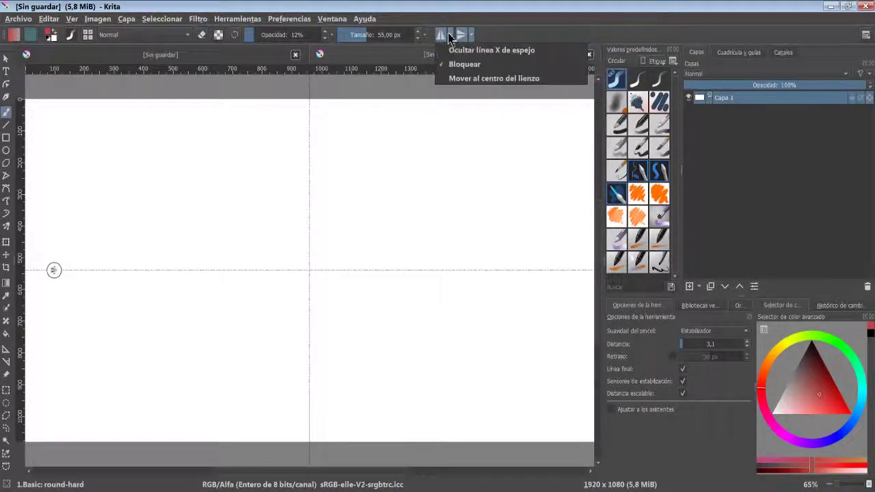
click(462, 66)
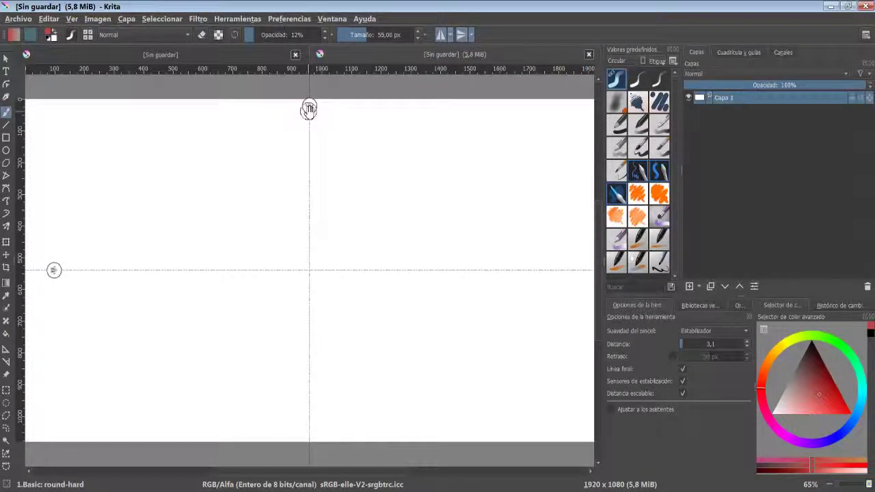
drag(309, 110, 312, 112)
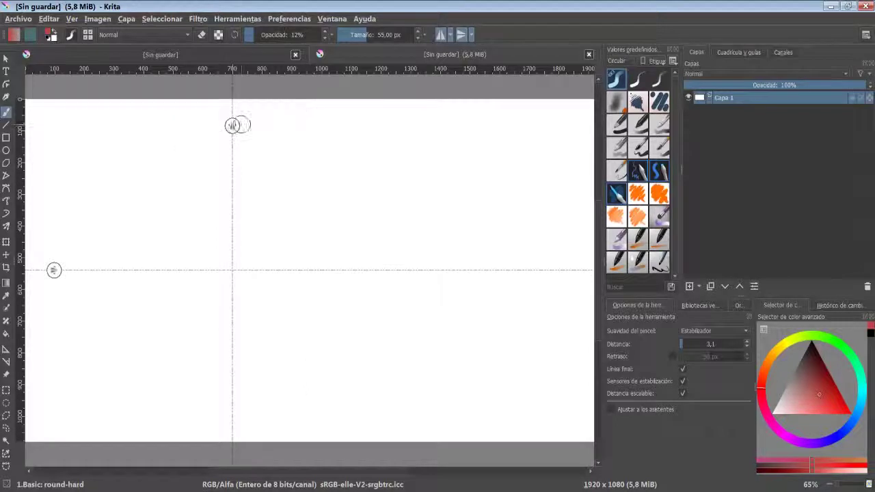
mouse_move(232, 126)
mouse_down()
mouse_move(468, 132)
mouse_move(390, 134)
mouse_up()
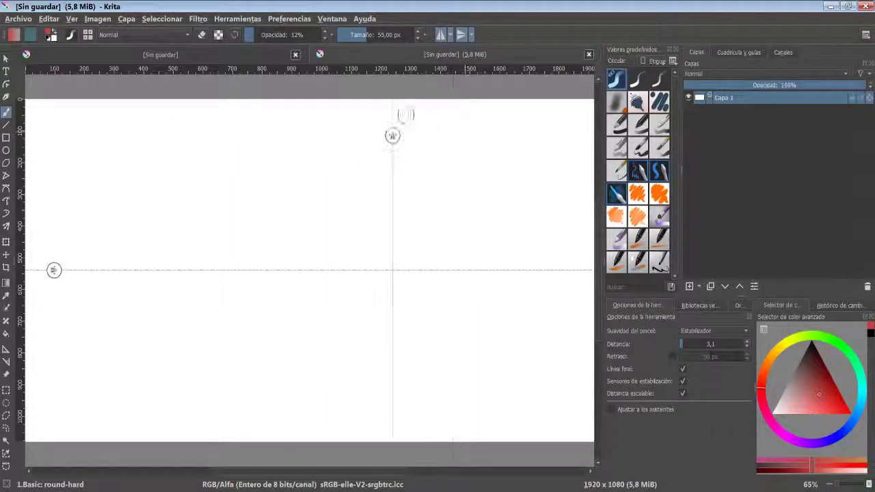
- Move both the vertical and horizontal mirror lines back to the canvas centre
click(450, 35)
click(465, 76)
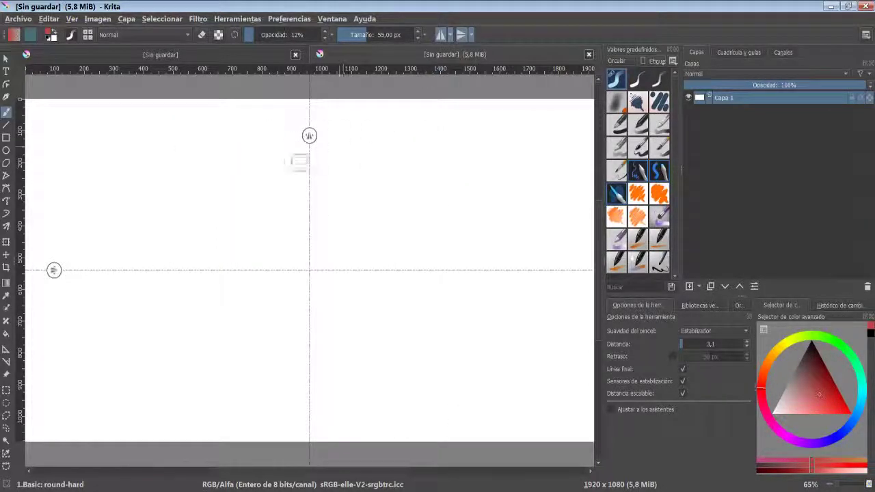
click(472, 35)
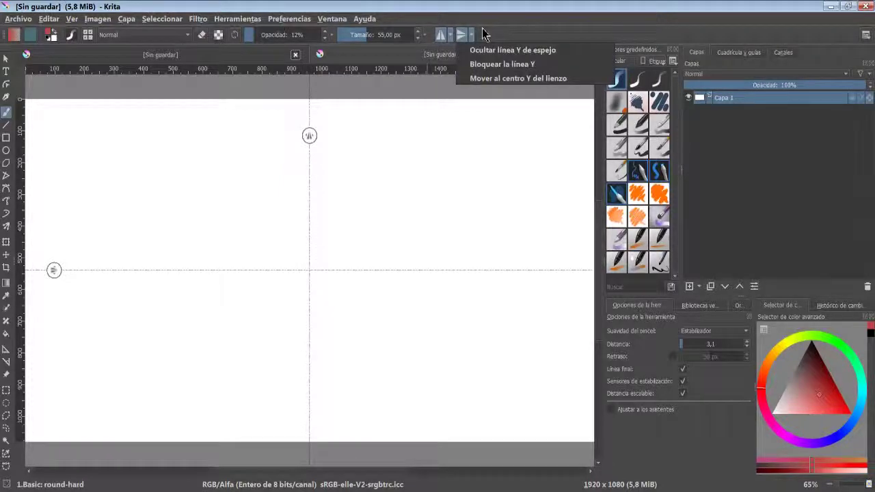
click(486, 78)
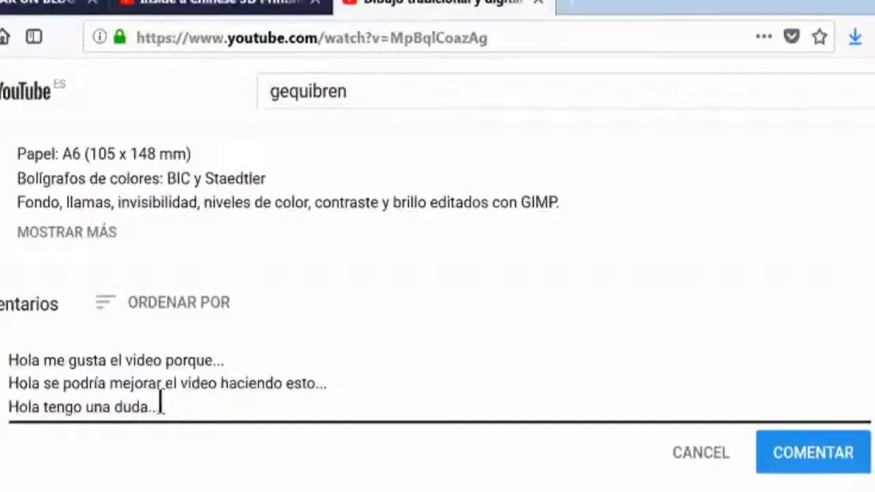
- Add the line 'H podrías hacideo' to the comment, subscribe with all notifications, and like the video
key(Return)
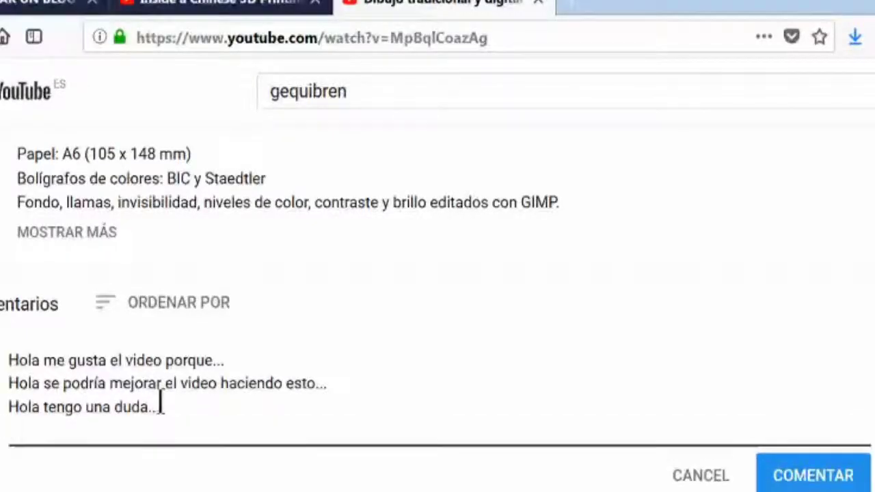
text(Hol)
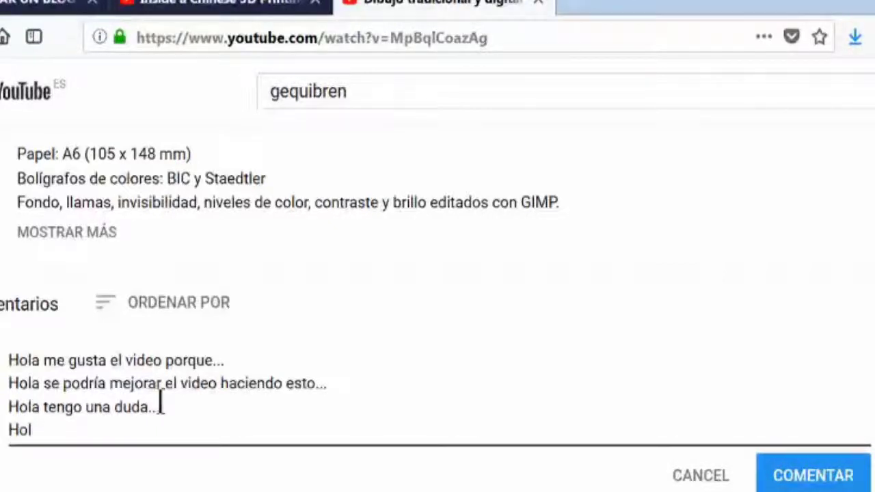
text(a podrías)
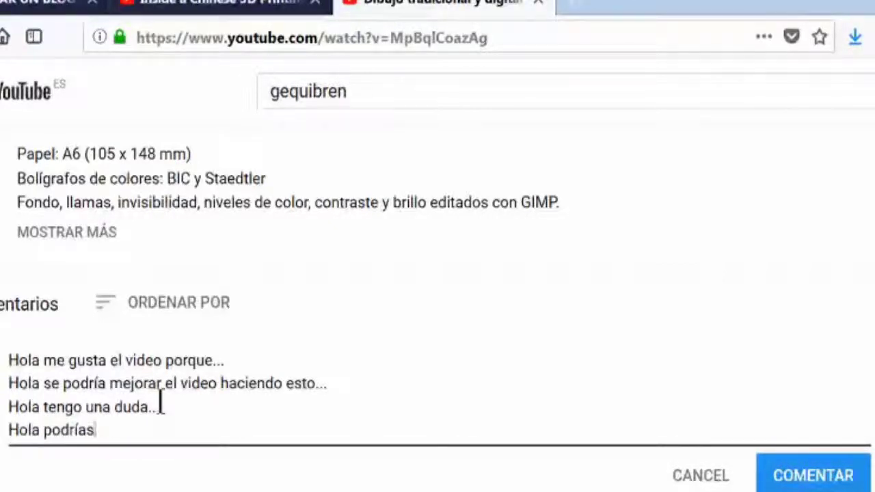
text( hacideo)
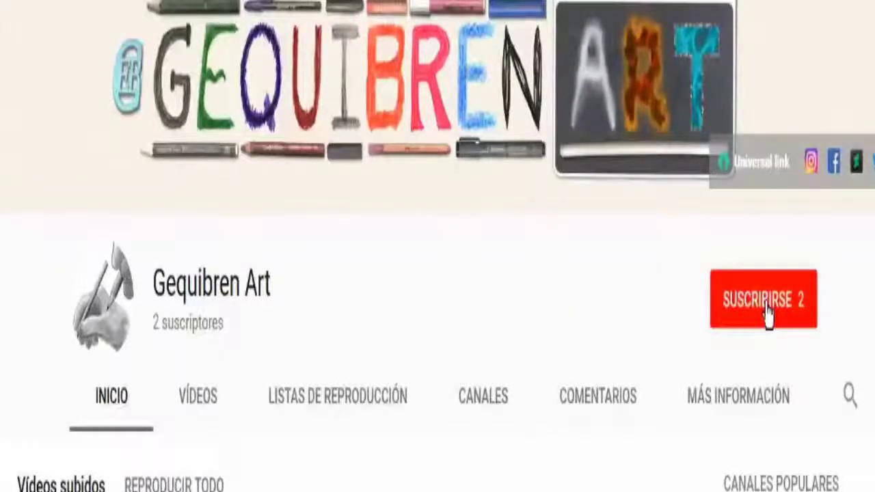
click(767, 313)
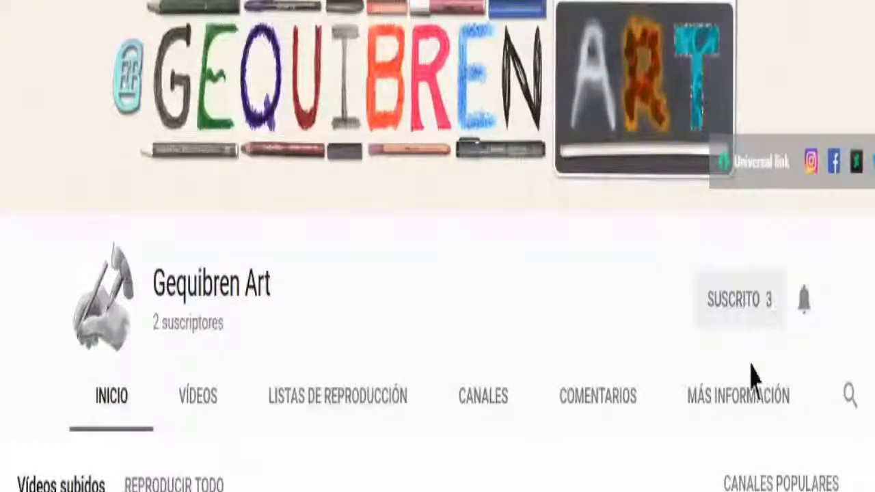
click(804, 305)
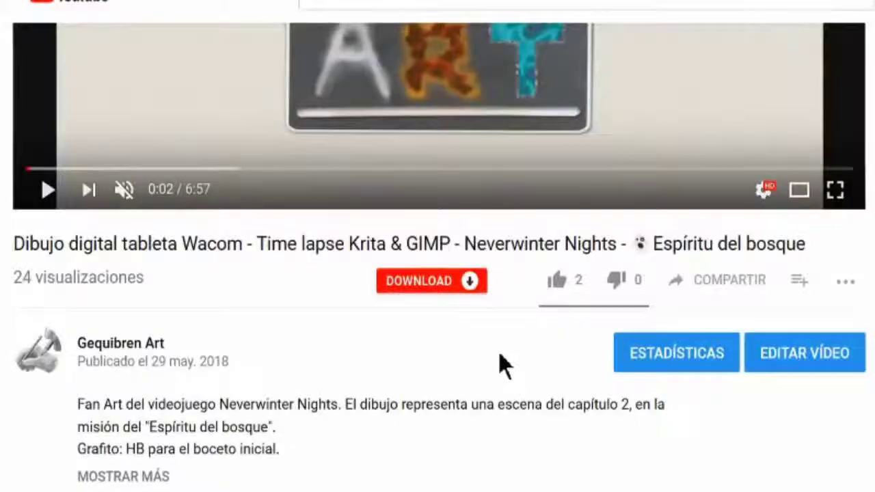
click(569, 292)
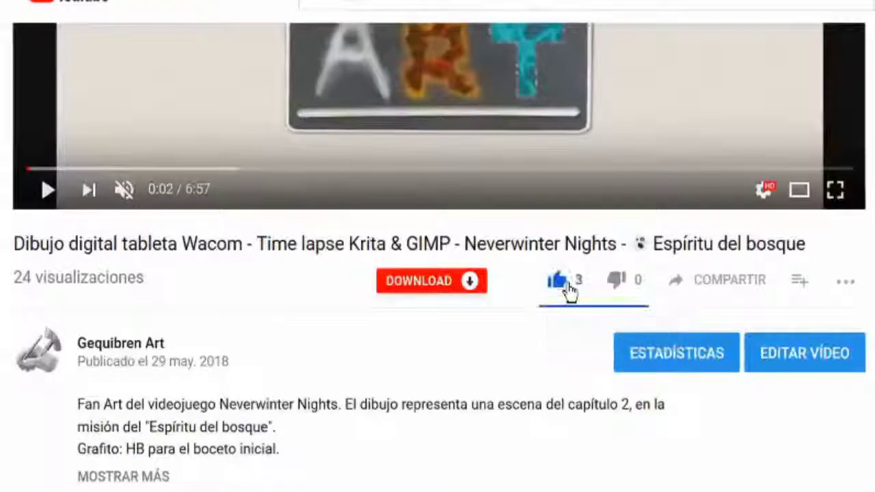